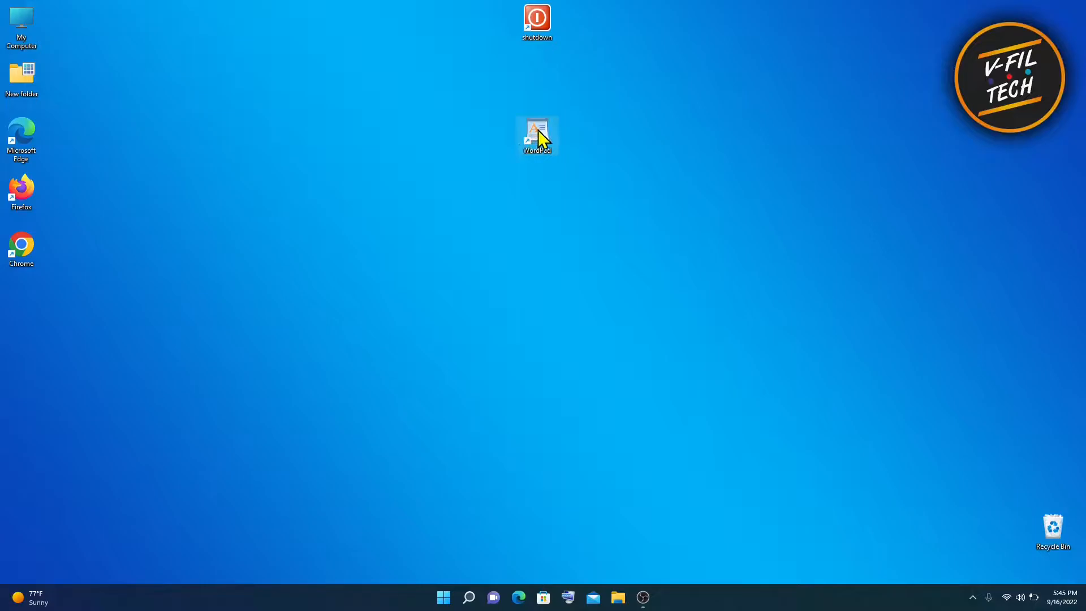
Open WordPad and insert a new Microsoft Graph Chart object into the blank document.
double_click(538, 130)
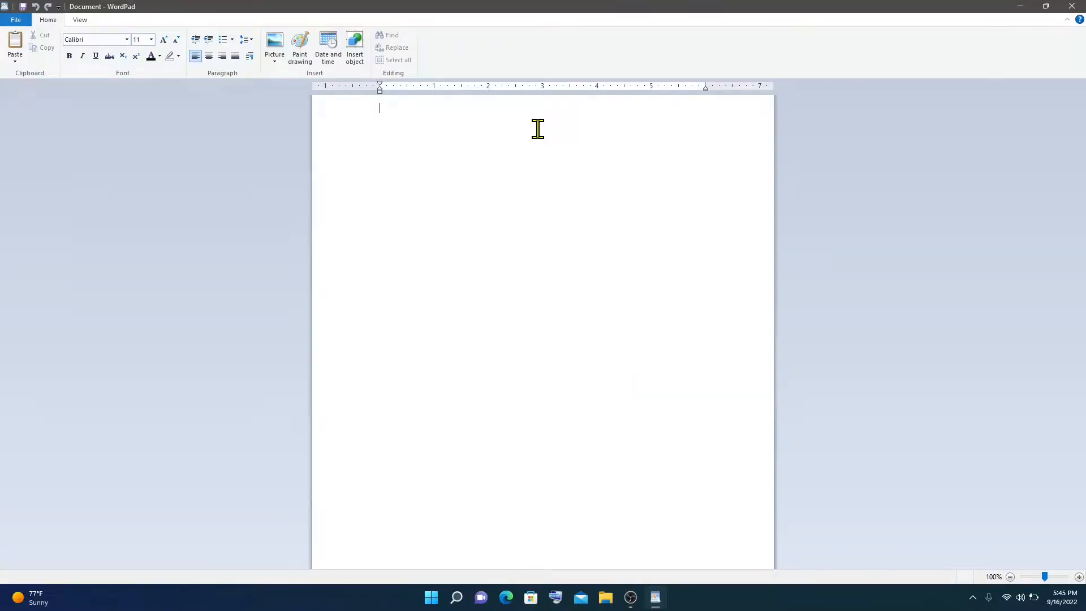
click(356, 51)
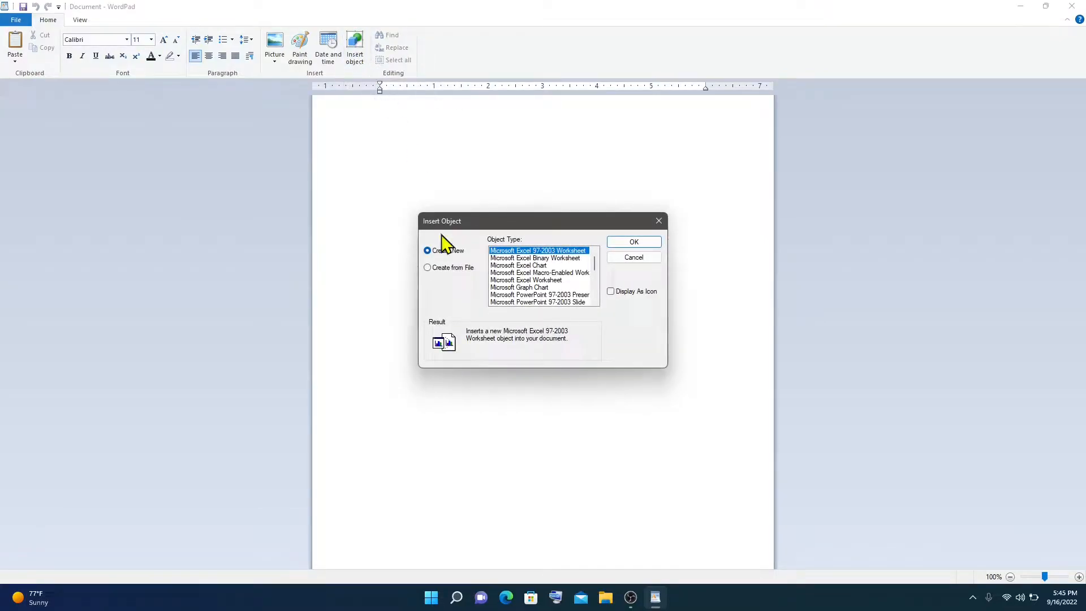
click(548, 287)
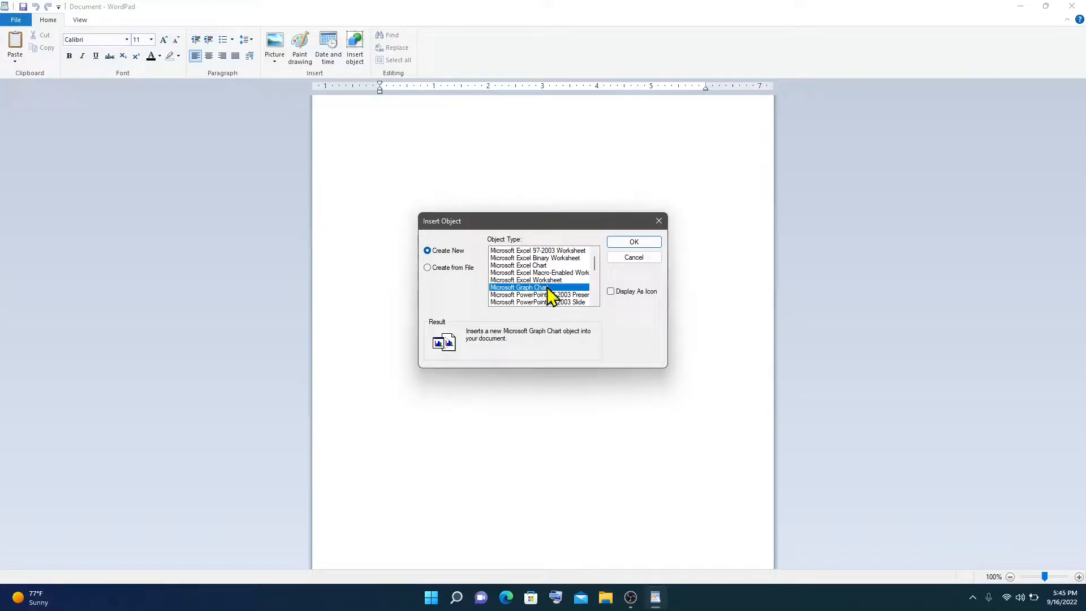
click(634, 243)
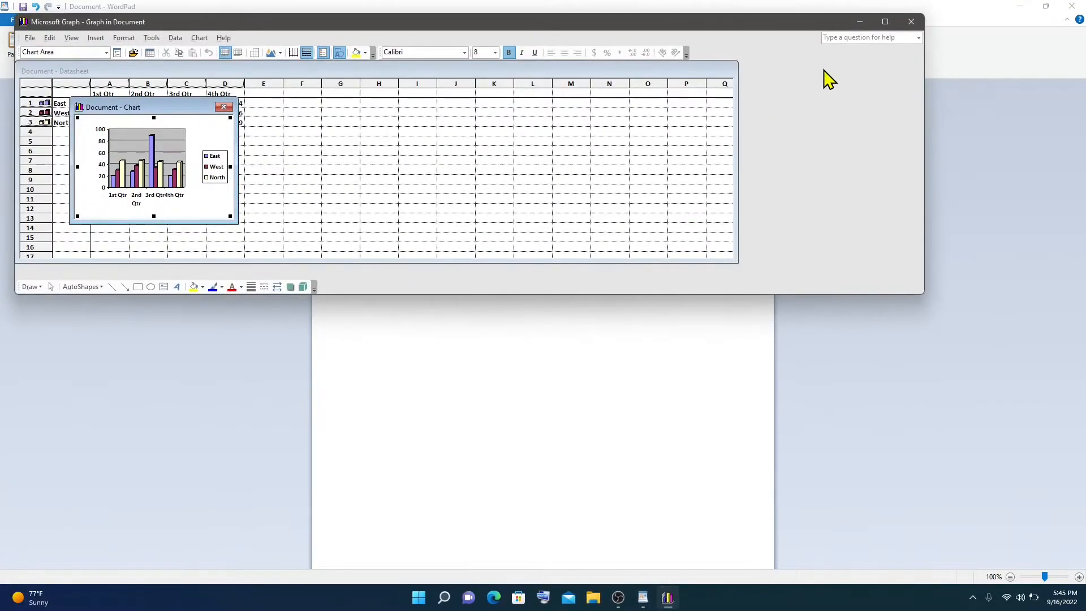
Maximize the Microsoft Graph window, then move the chart window below the datasheet's data and enlarge it.
click(884, 22)
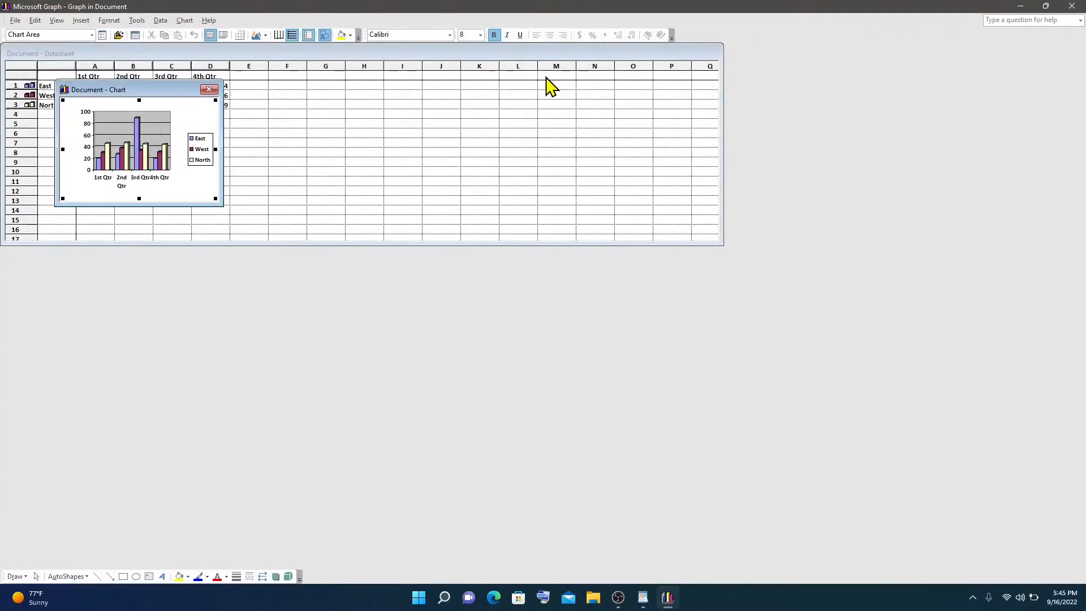
drag(159, 94, 270, 262)
drag(335, 377, 728, 562)
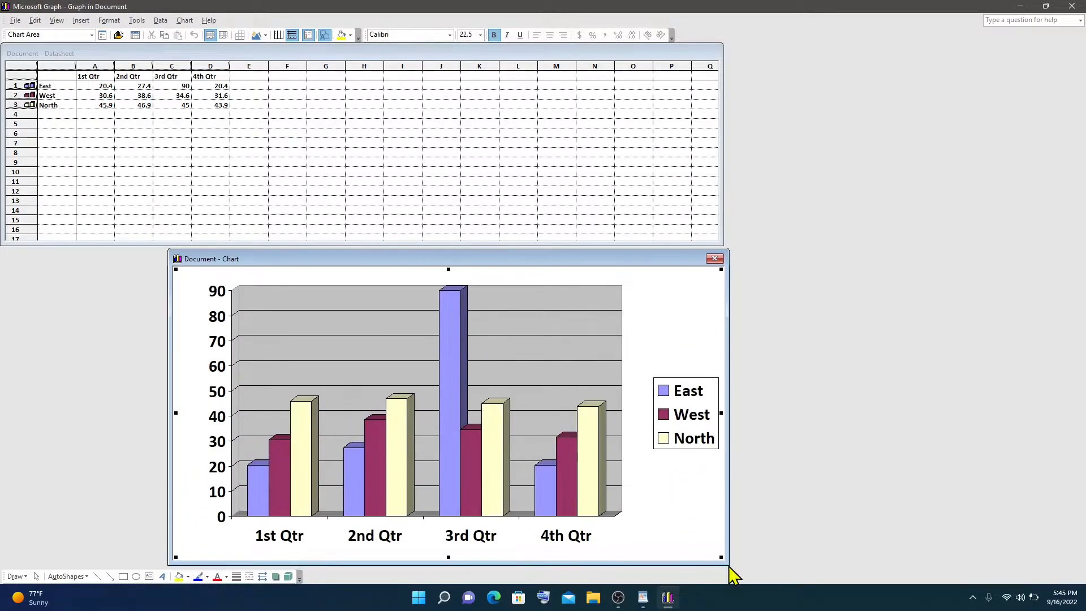
Rename the three datasheet row headings to 2019, 2020 and 2021.
click(124, 51)
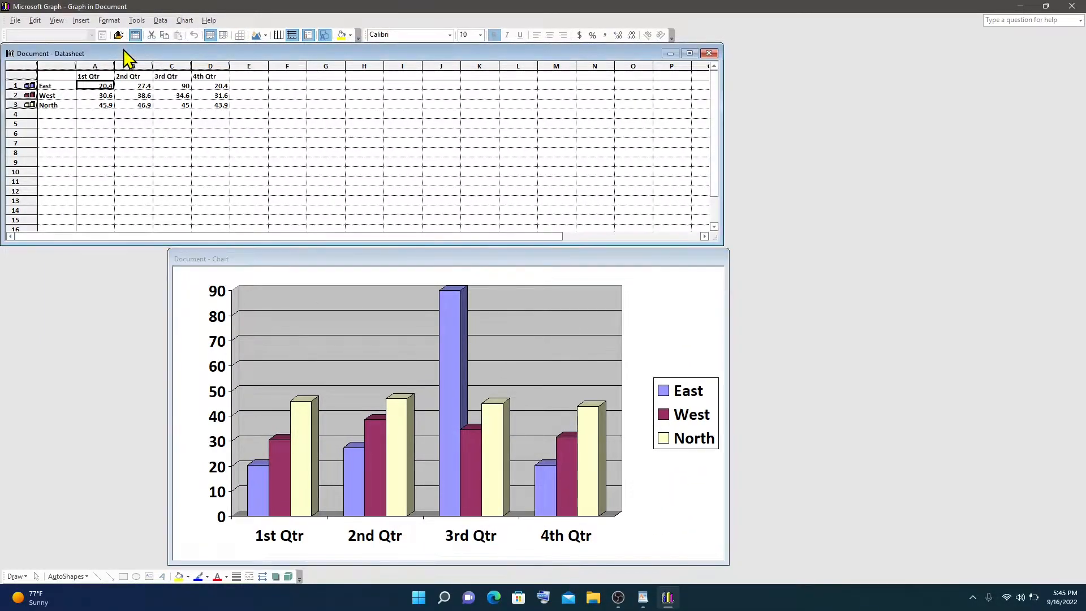
click(55, 86)
text(2019)
key(Return)
text(2020)
key(Return)
text(2021)
Rename the four datasheet column headings to Jan, Feb, Mar and Apr.
click(96, 75)
text(Jan)
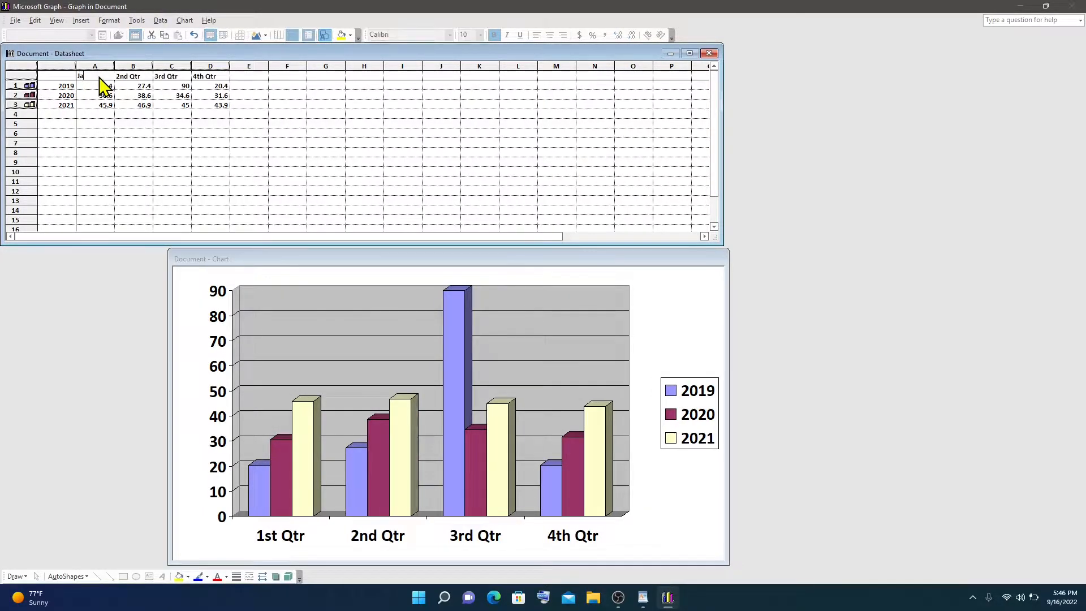
click(129, 76)
text(Feb)
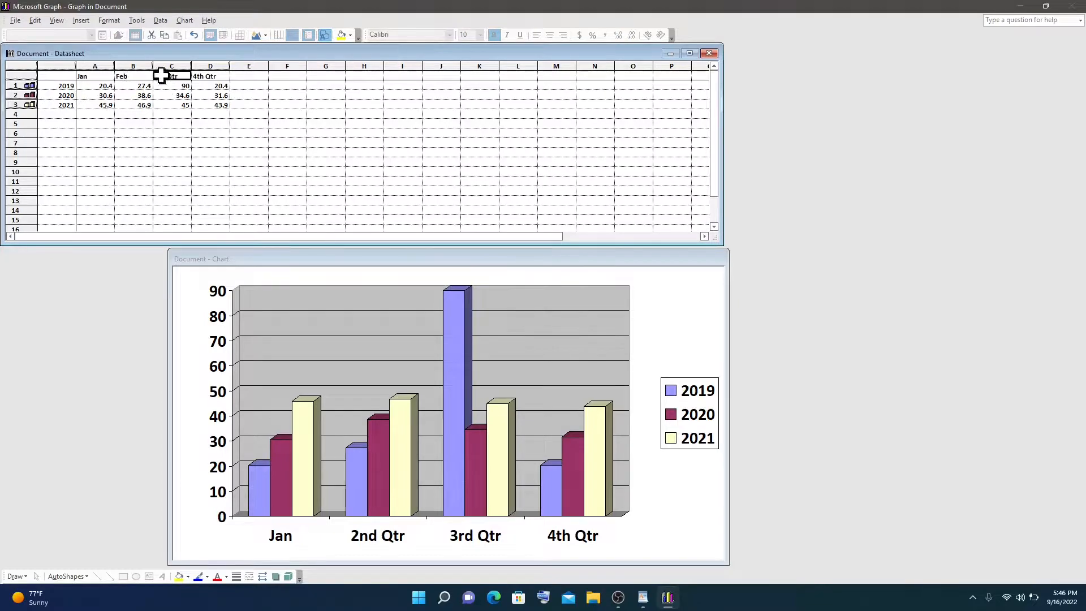
click(163, 76)
text(Mar)
click(205, 77)
text(Apr)
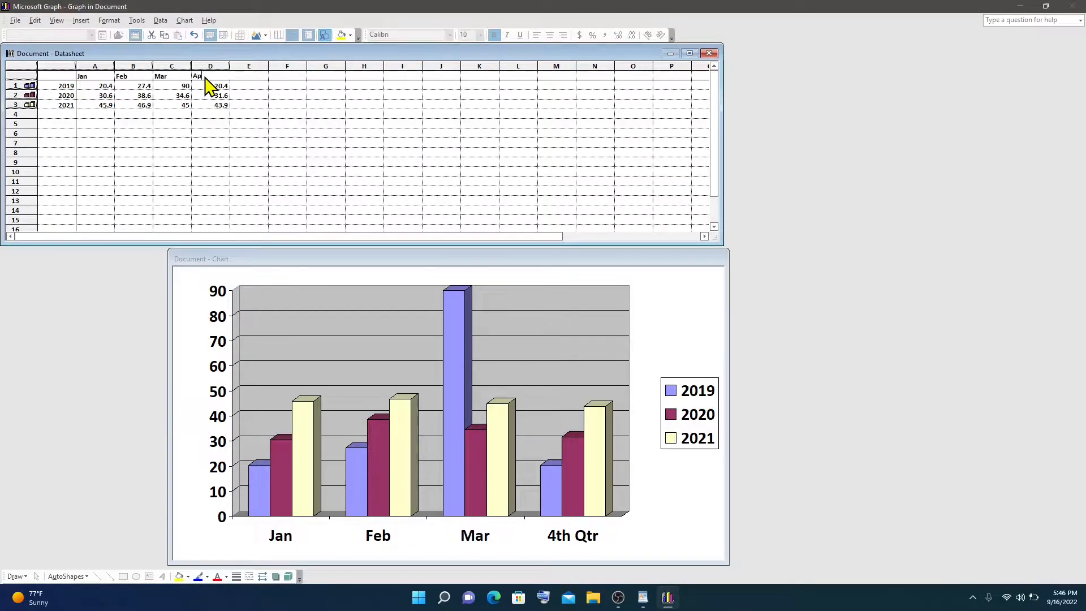
click(219, 96)
click(261, 260)
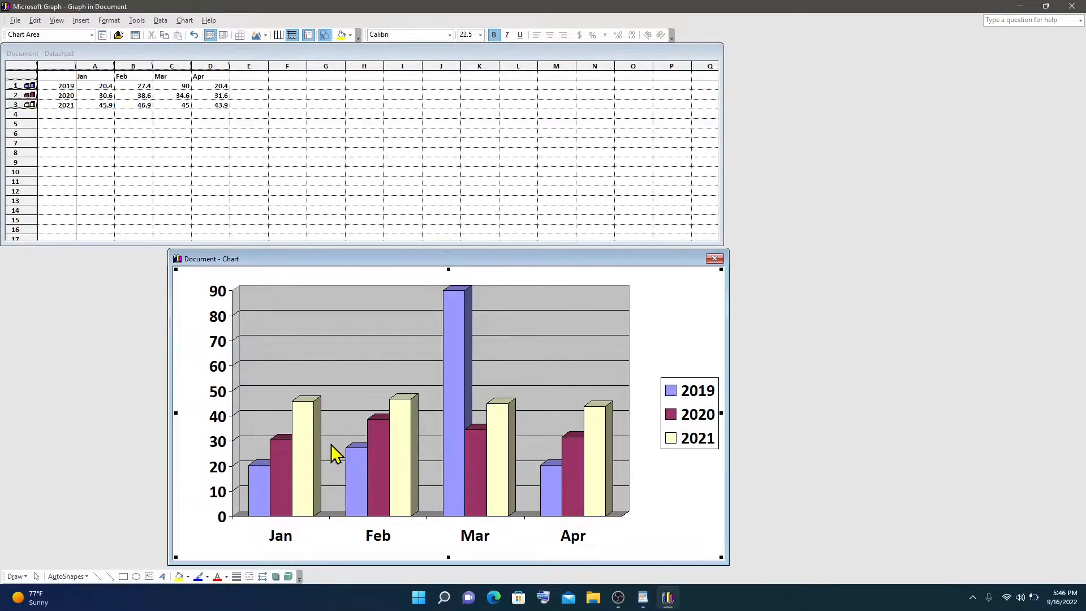
Include datasheet row 4 in the chart as a new series and label it 2022.
click(117, 55)
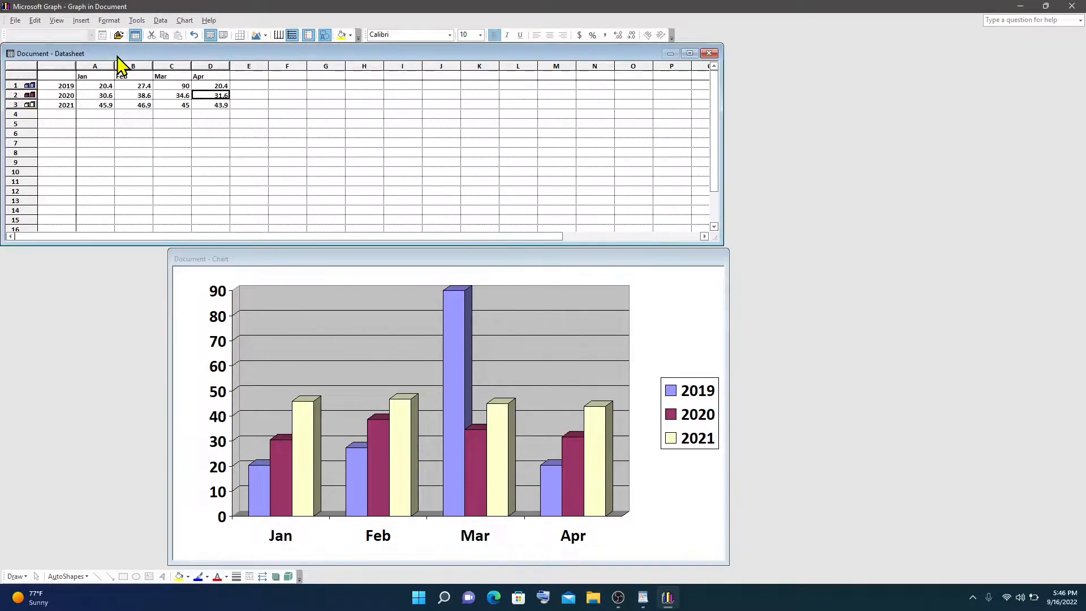
click(30, 115)
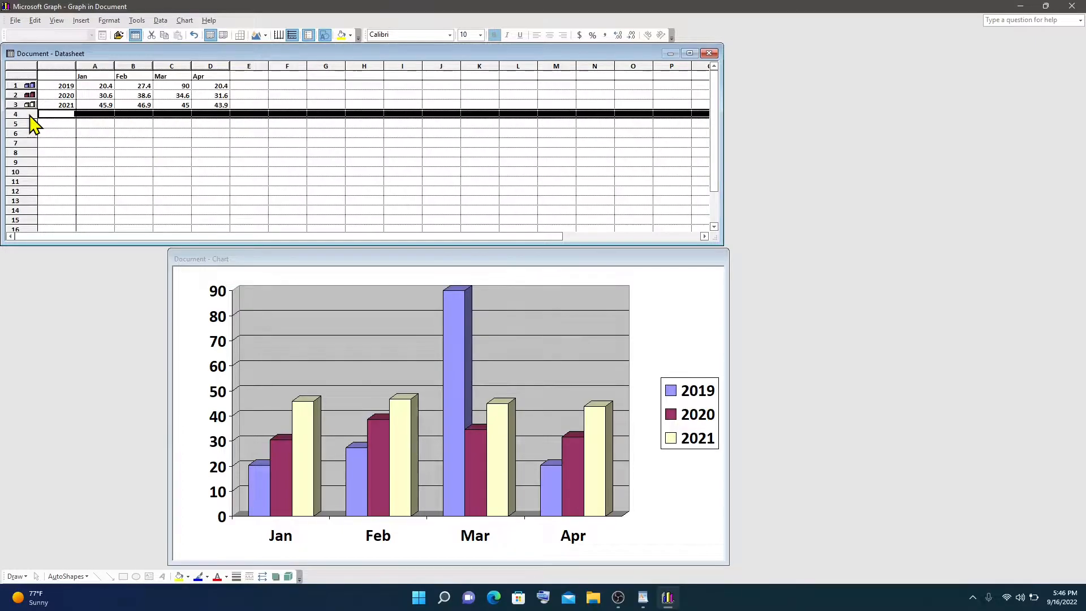
double_click(30, 115)
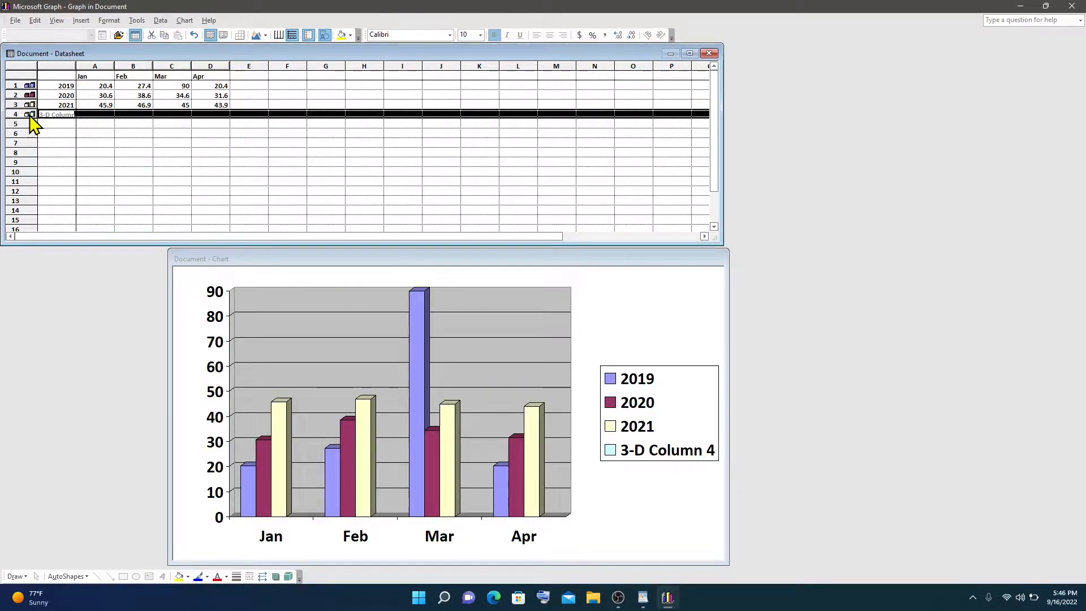
double_click(60, 115)
text(2022)
Enter the 2022 values 54, 67, 87 and 45 for Jan through Apr in the datasheet.
click(83, 115)
text(54)
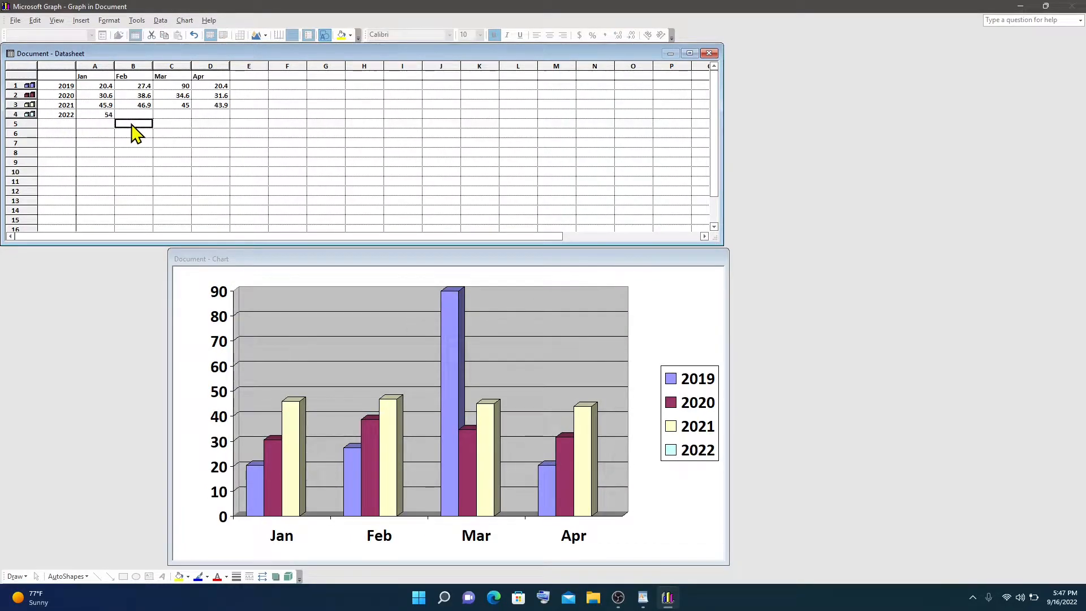
click(135, 114)
text(67)
click(177, 115)
text(87)
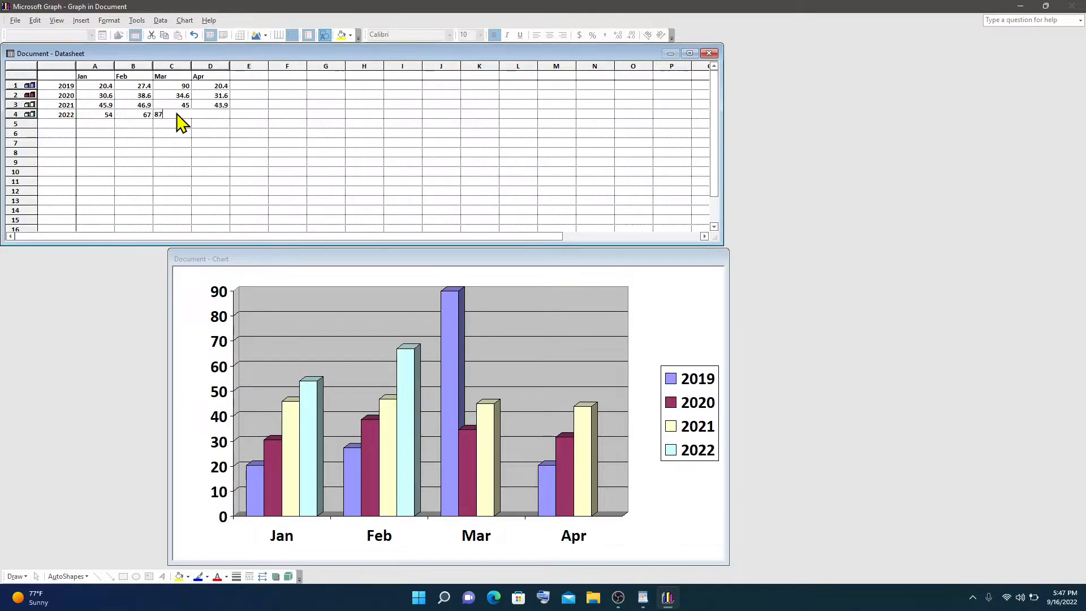
click(212, 115)
text(45)
click(217, 143)
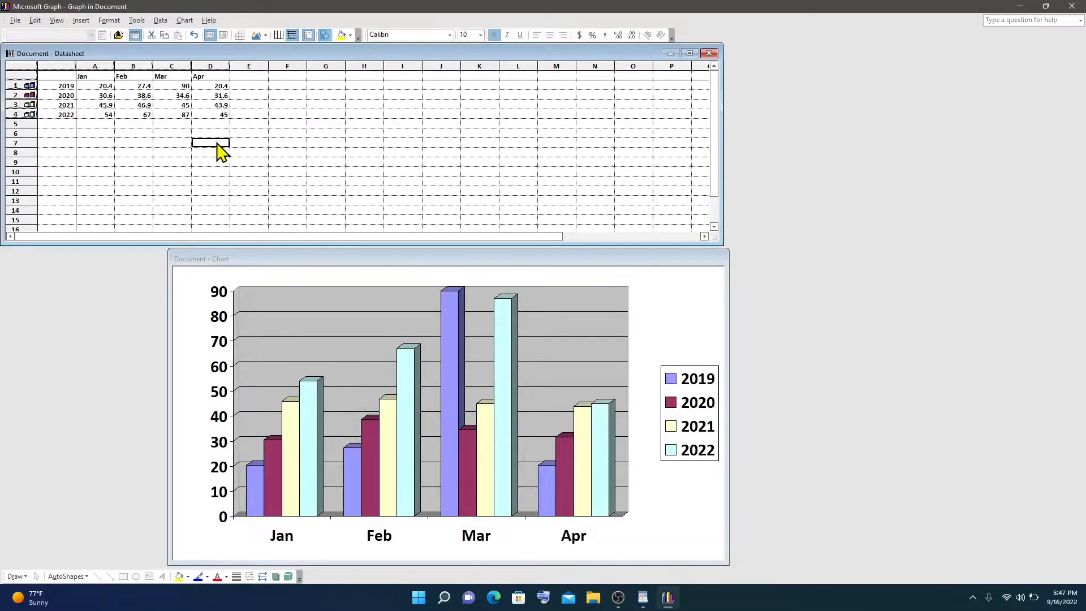
click(279, 266)
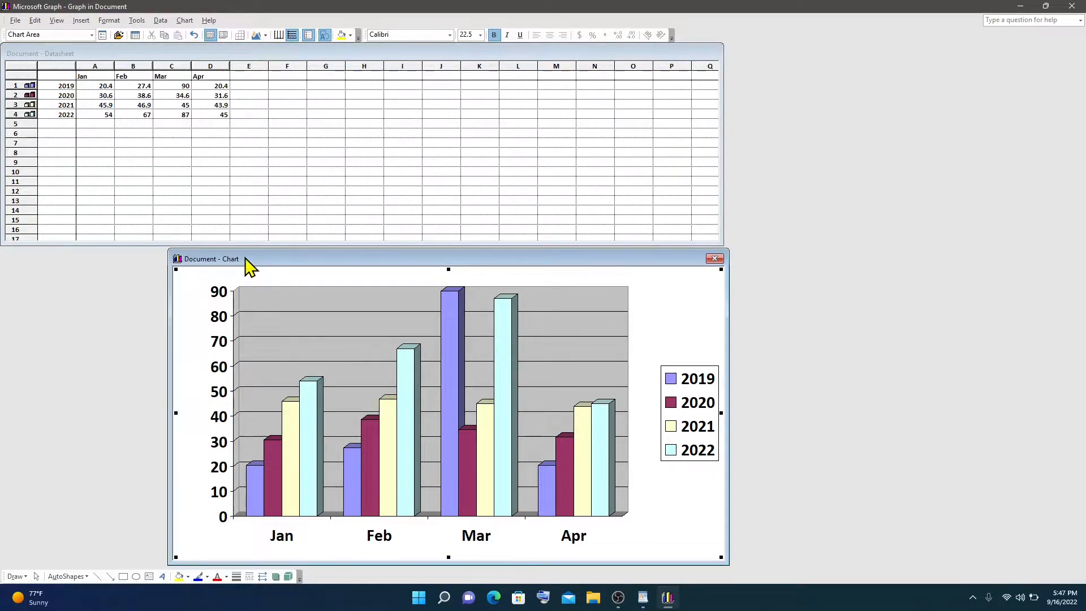
Format the chart's value axis with a maximum of 100 and labels tilted 15 degrees.
click(213, 304)
double_click(221, 315)
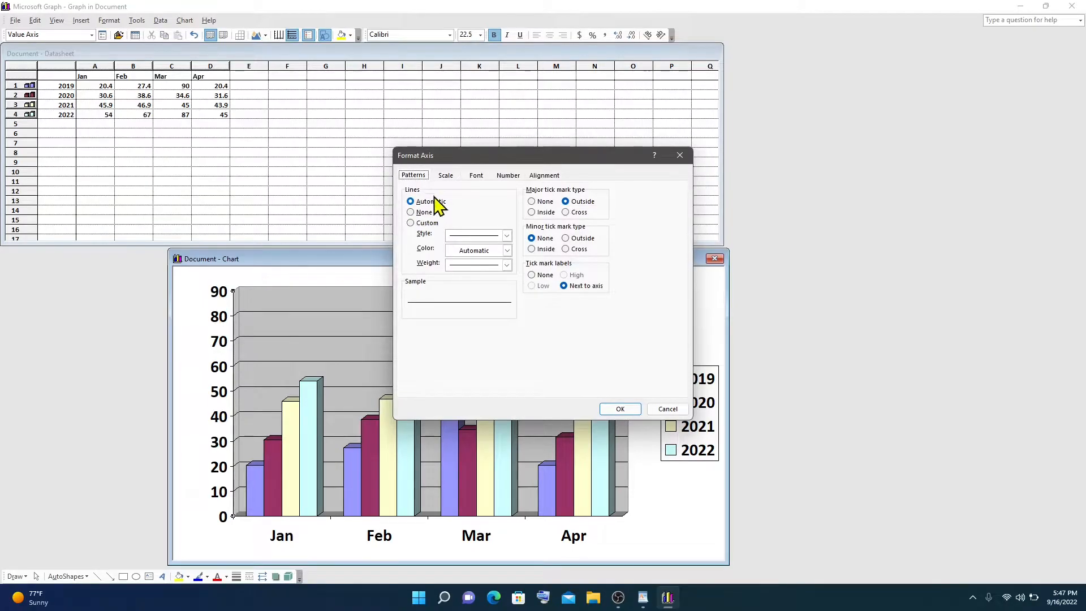
click(446, 176)
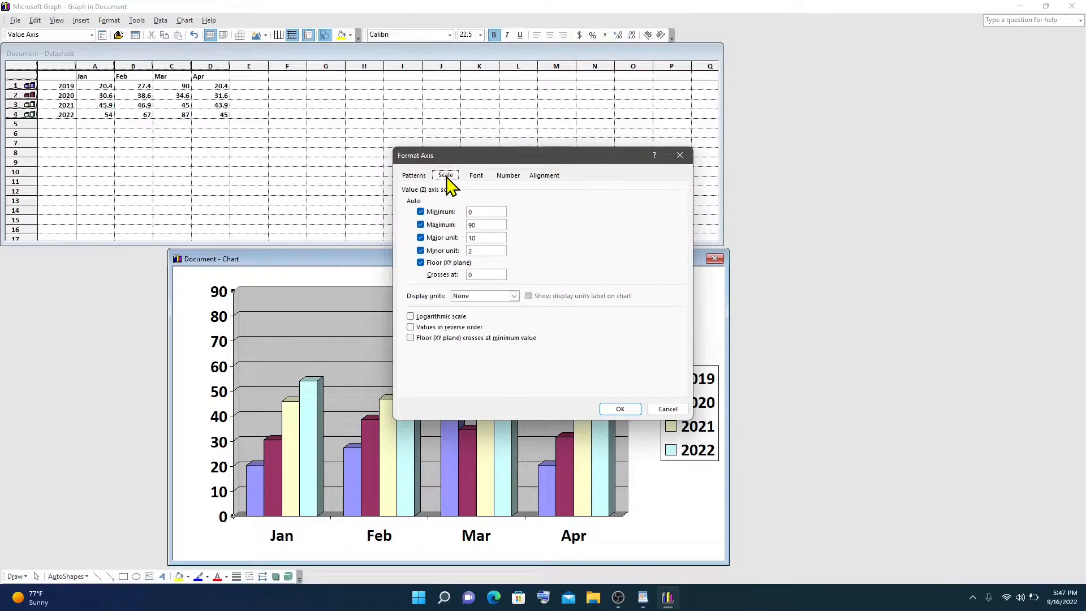
click(472, 224)
click(416, 178)
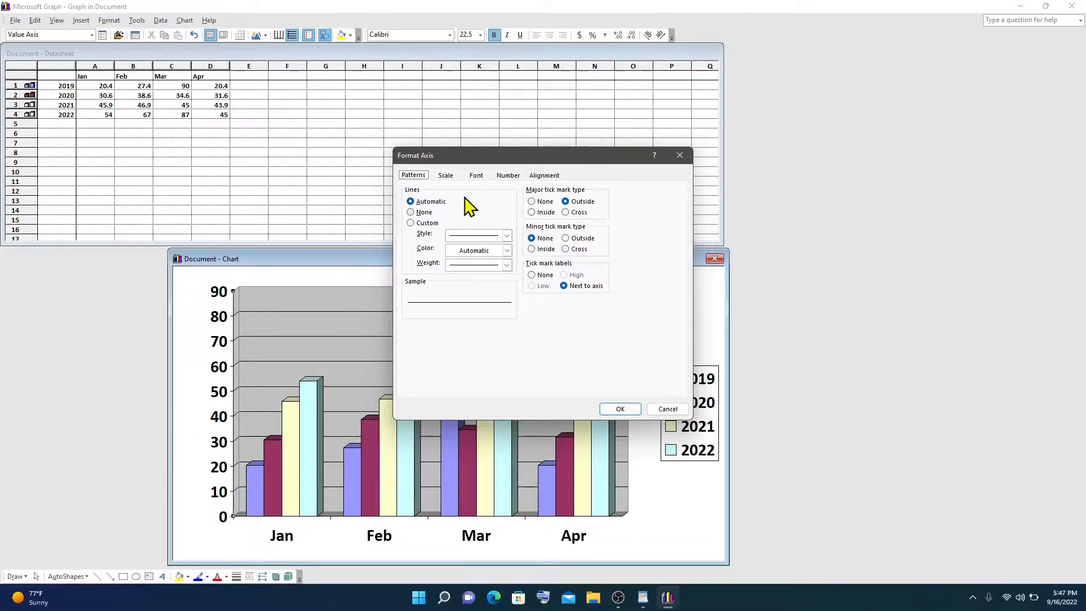
click(479, 181)
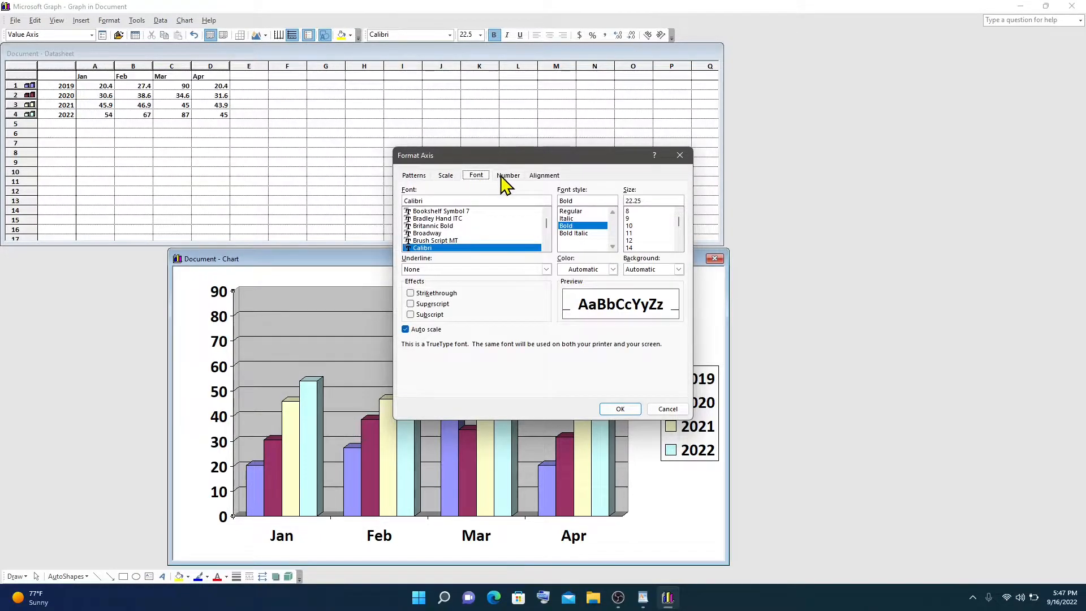
click(505, 177)
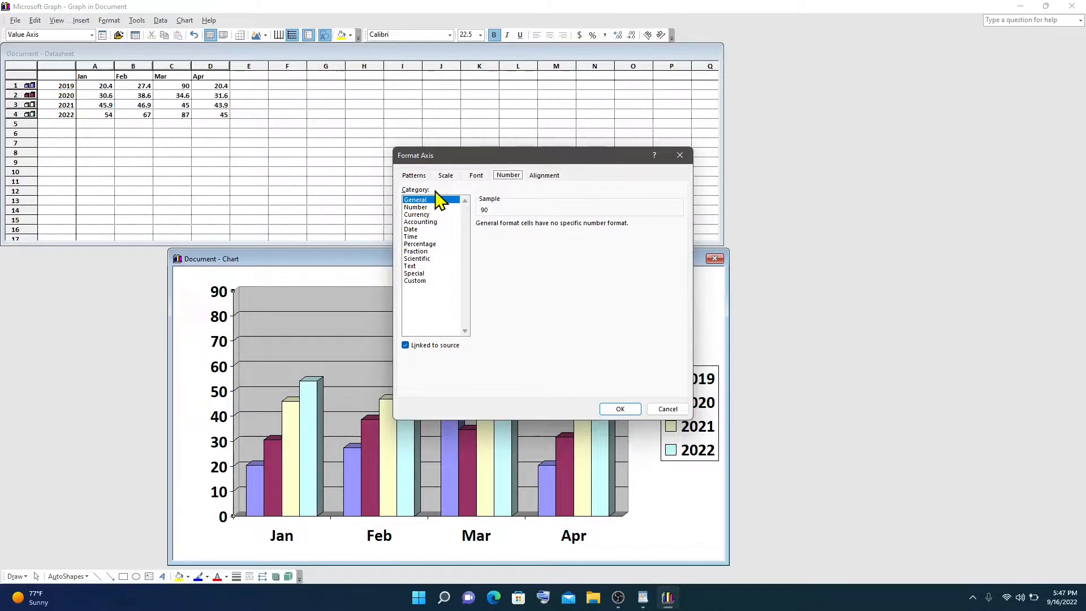
click(539, 180)
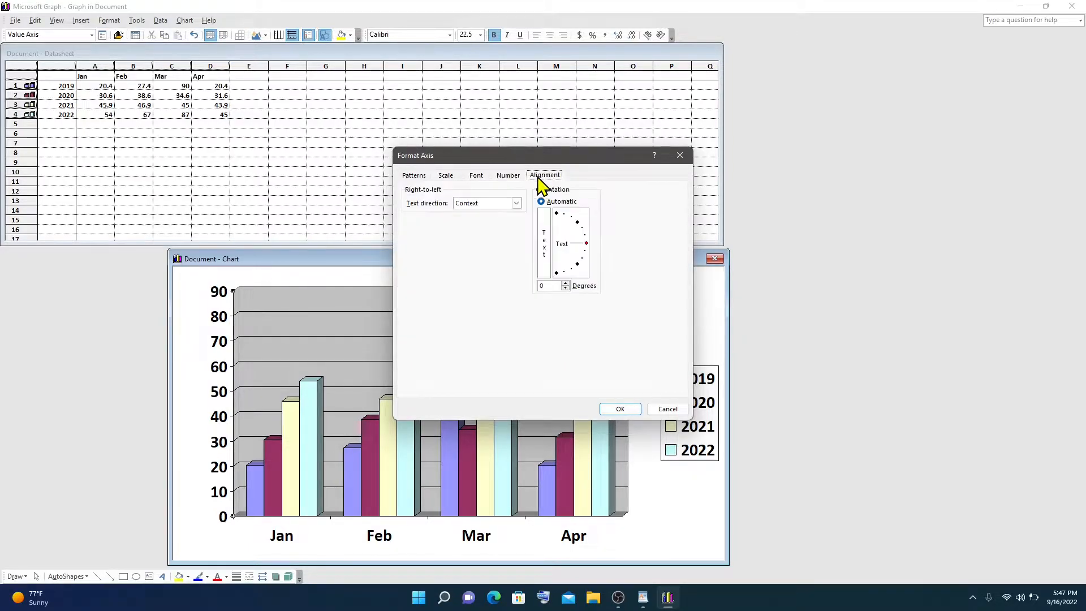
click(584, 237)
click(616, 410)
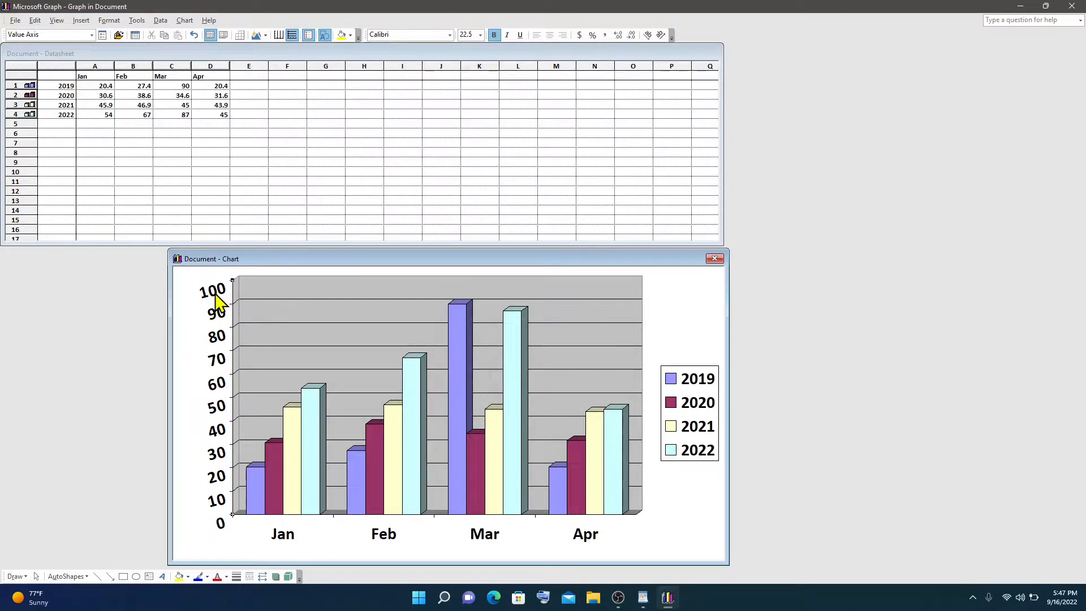
Set the value axis label orientation back to 0 degrees.
double_click(216, 297)
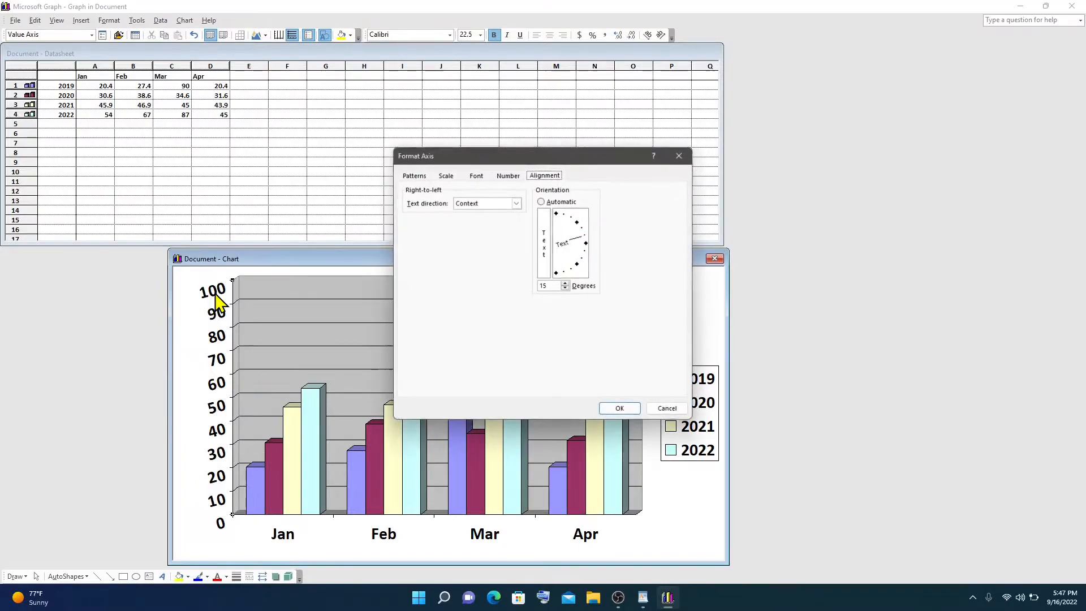
click(587, 243)
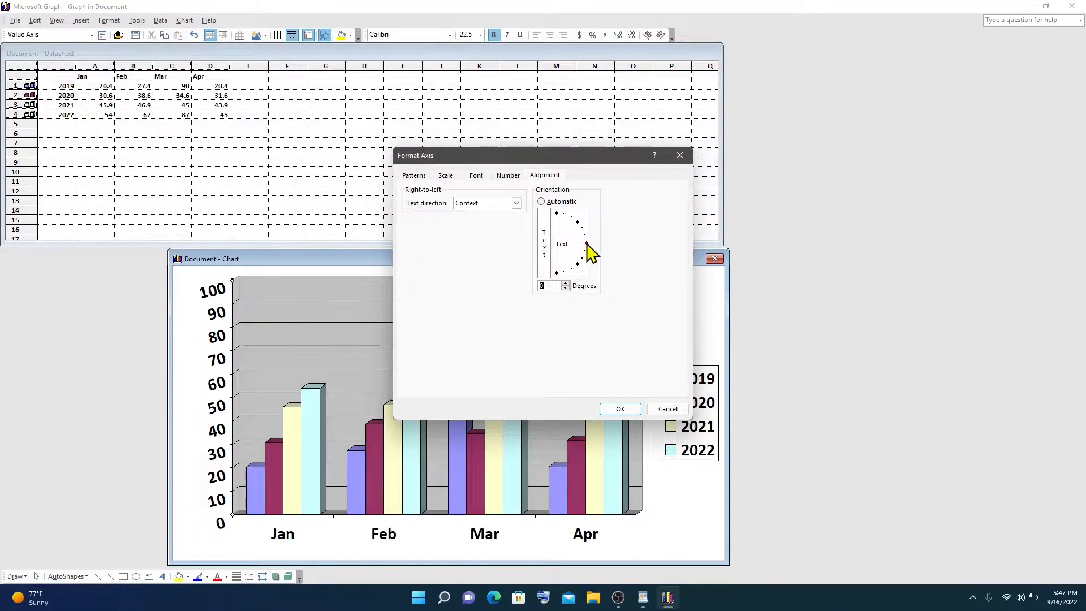
click(620, 407)
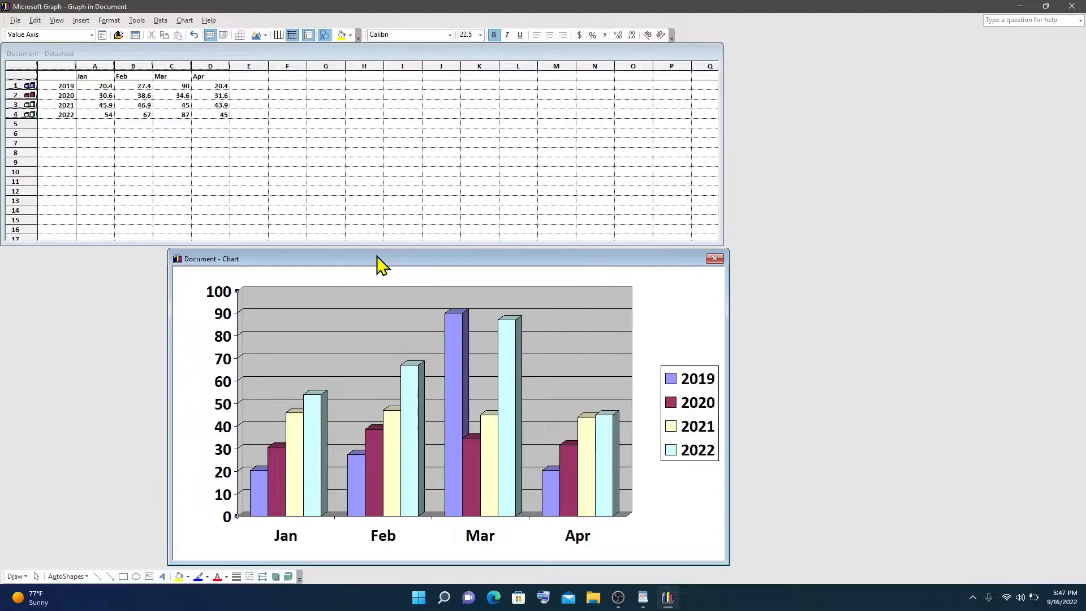
Format the 2019 data series with a red fill and the cylinder column shape.
click(453, 338)
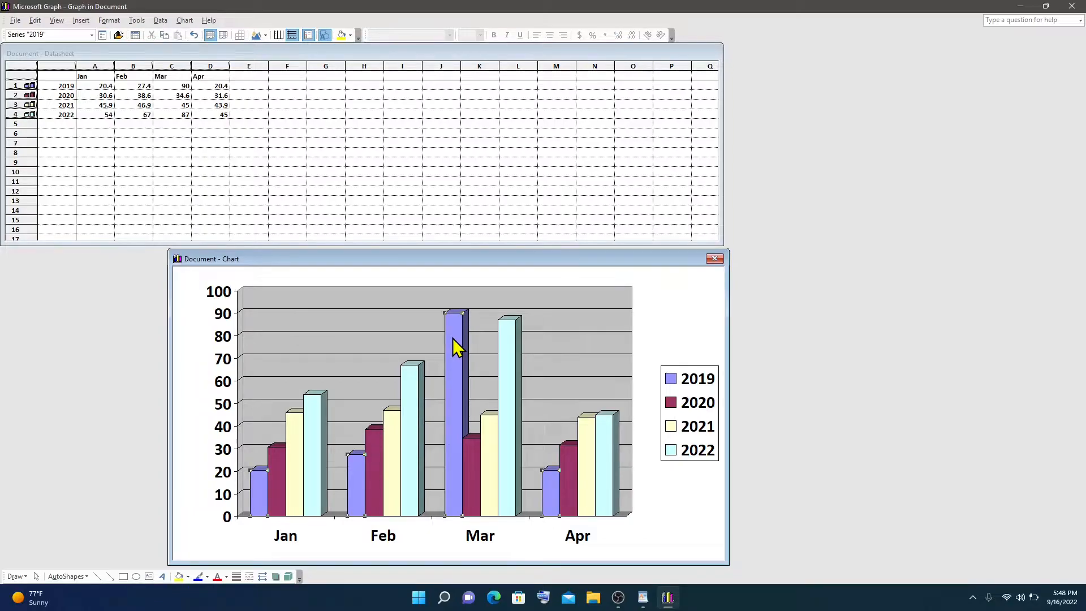
right_click(452, 338)
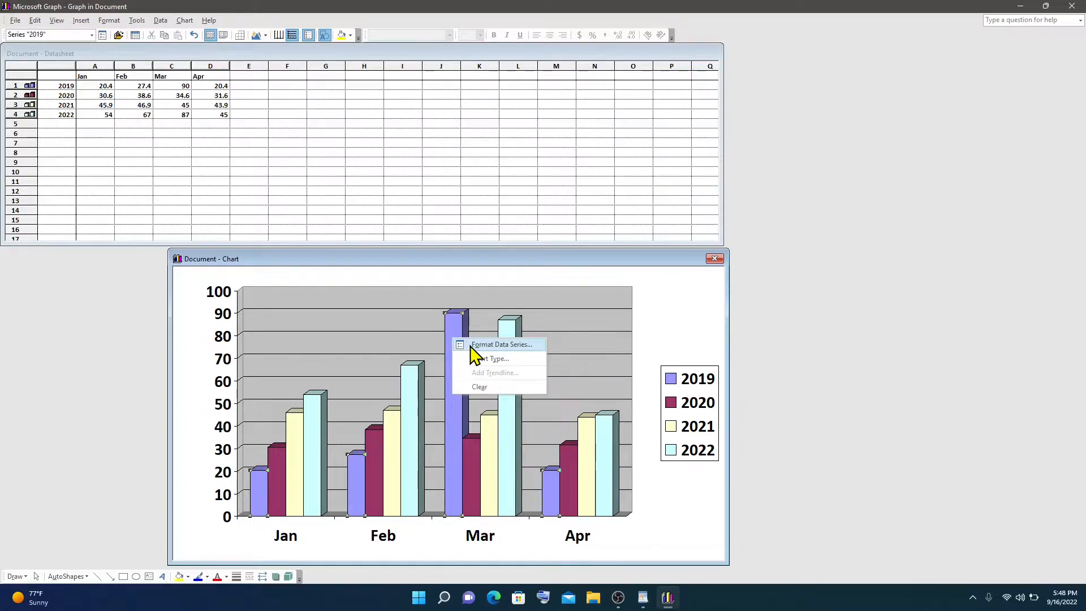
click(470, 345)
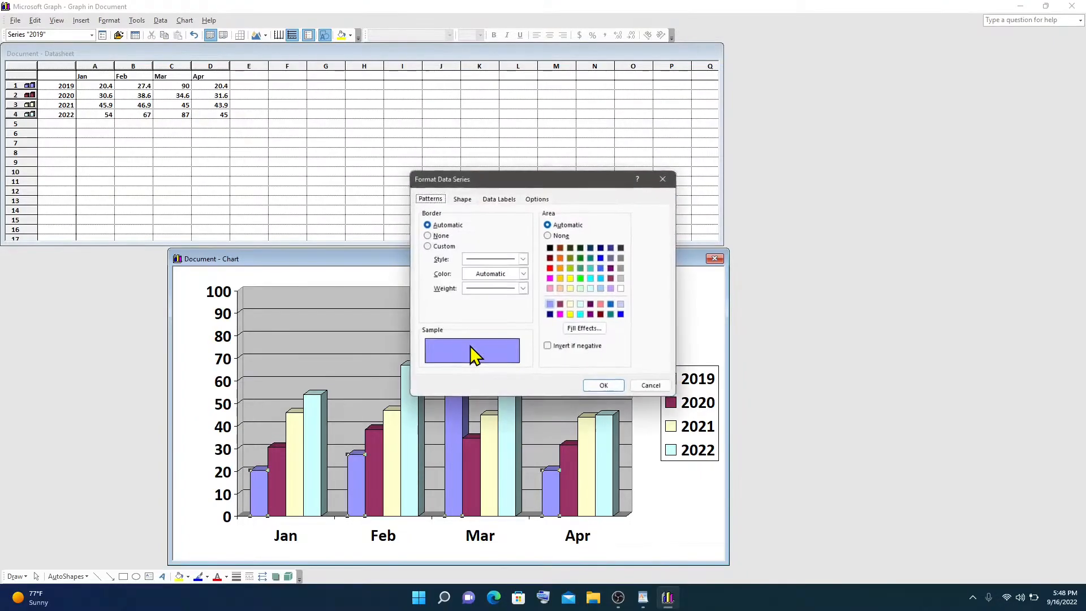
click(551, 268)
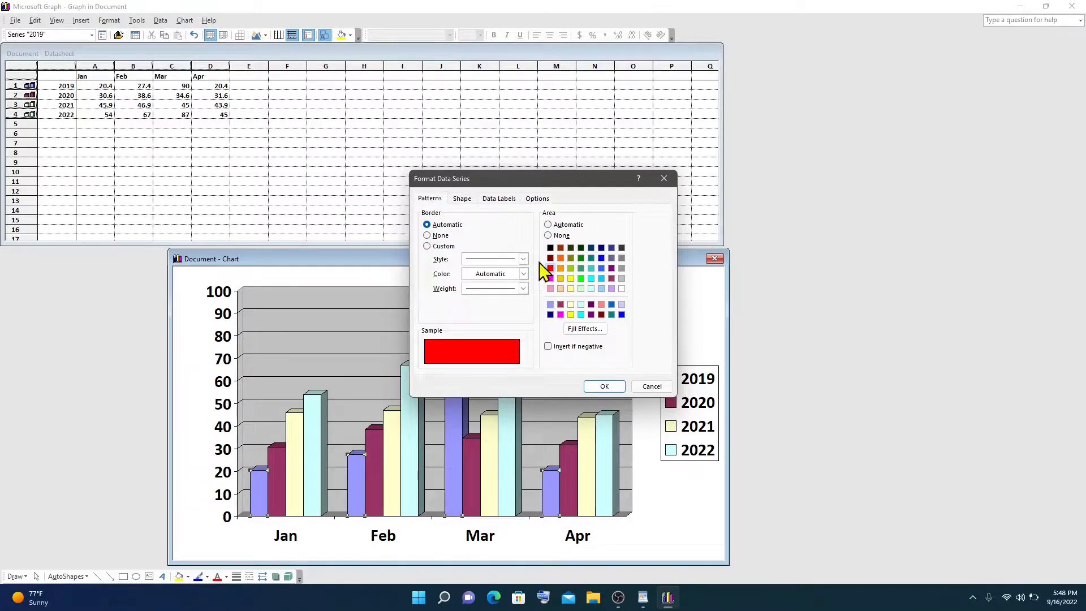
click(463, 200)
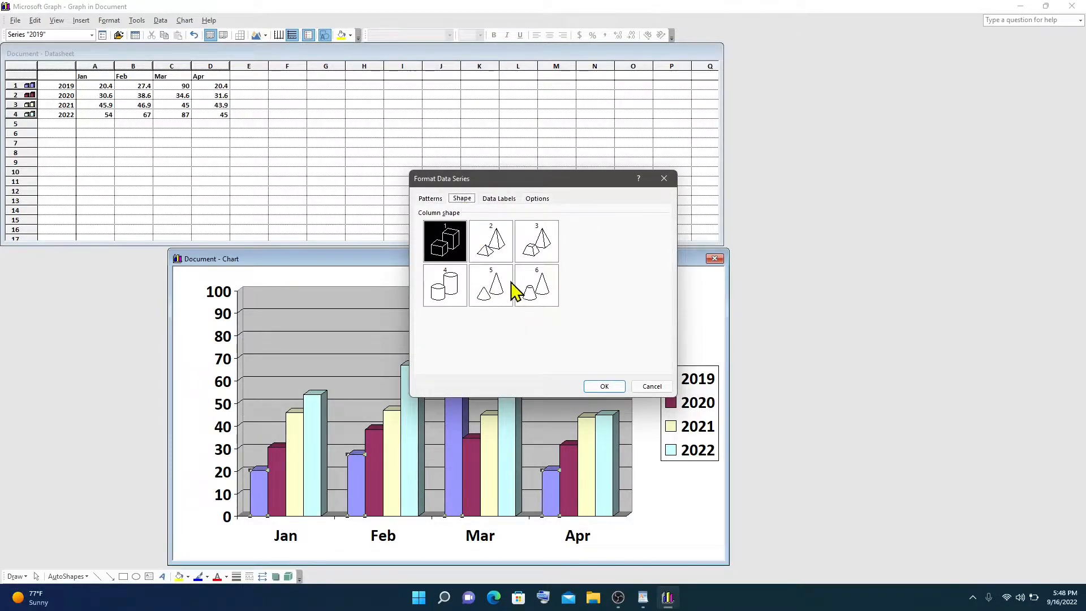
click(446, 293)
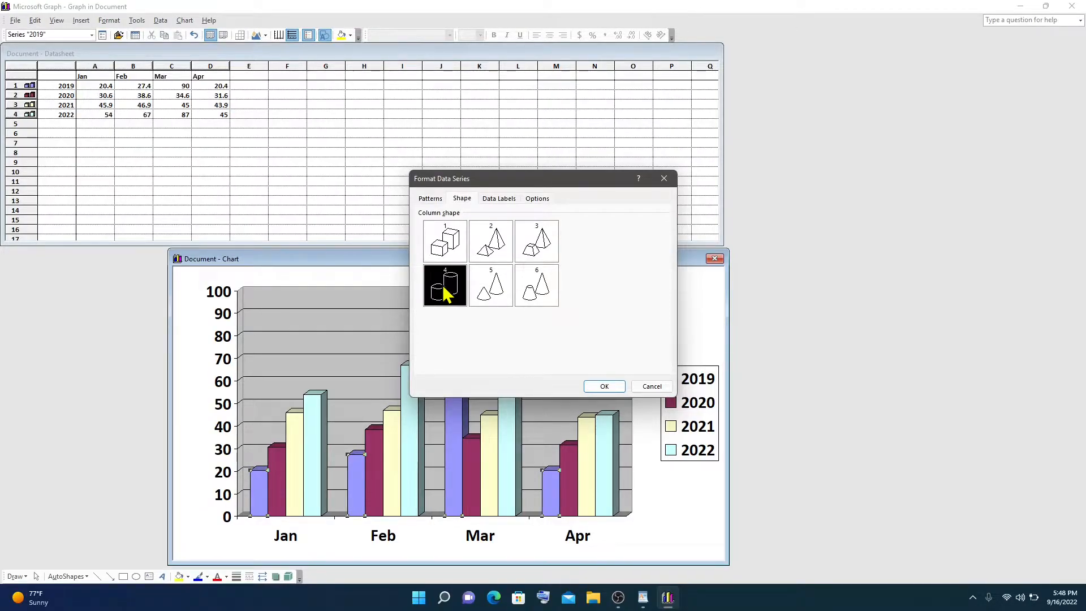
click(602, 388)
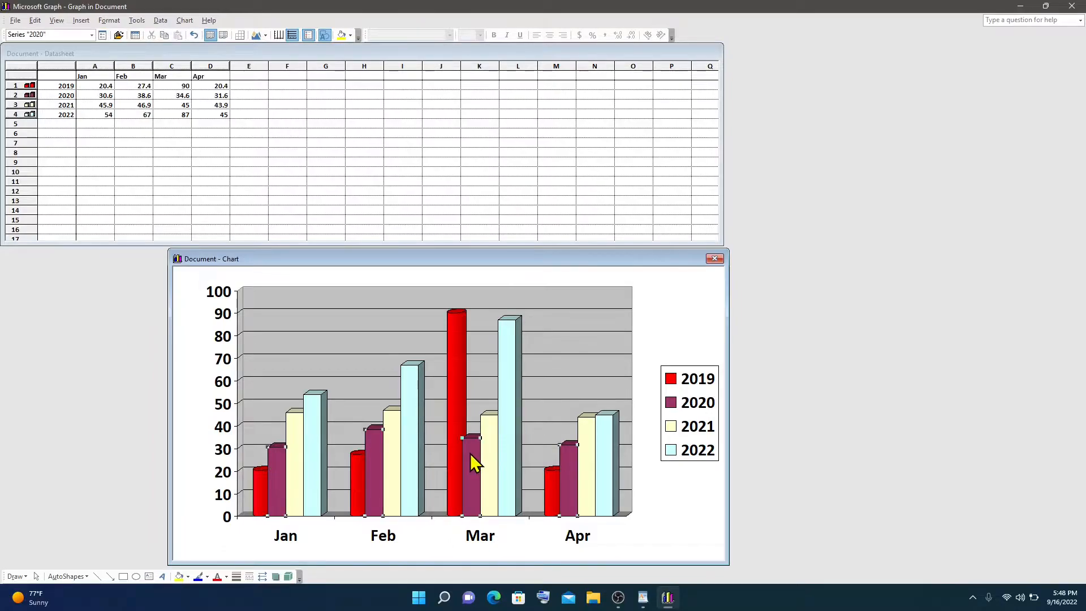
Format the 2020 data series with a yellow fill.
right_click(472, 456)
click(504, 461)
click(430, 199)
click(571, 279)
click(604, 386)
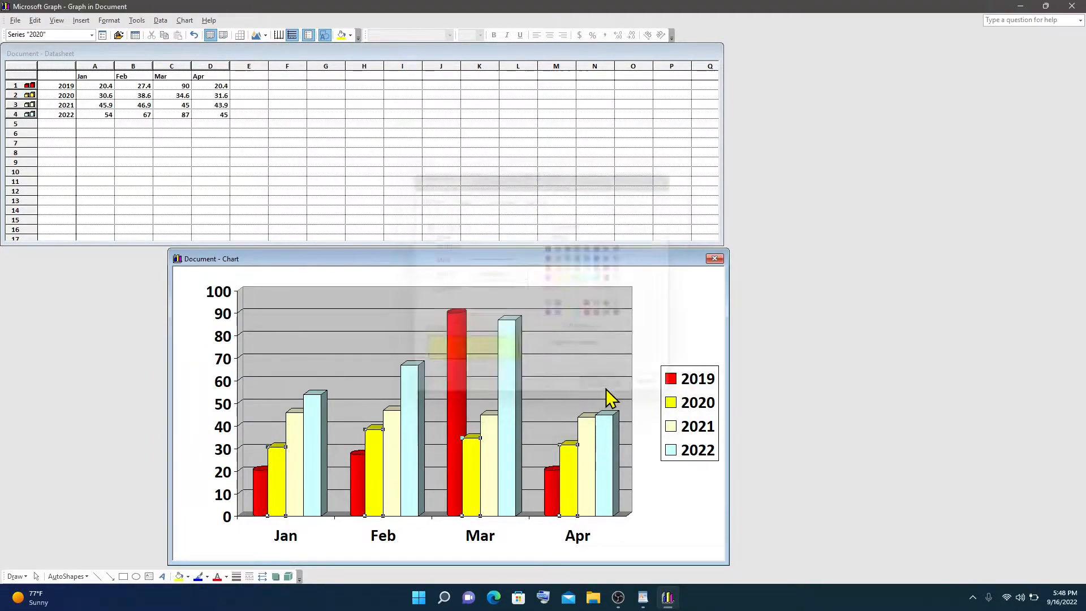
Format the 2021 data series with a bright green fill.
double_click(392, 423)
click(581, 278)
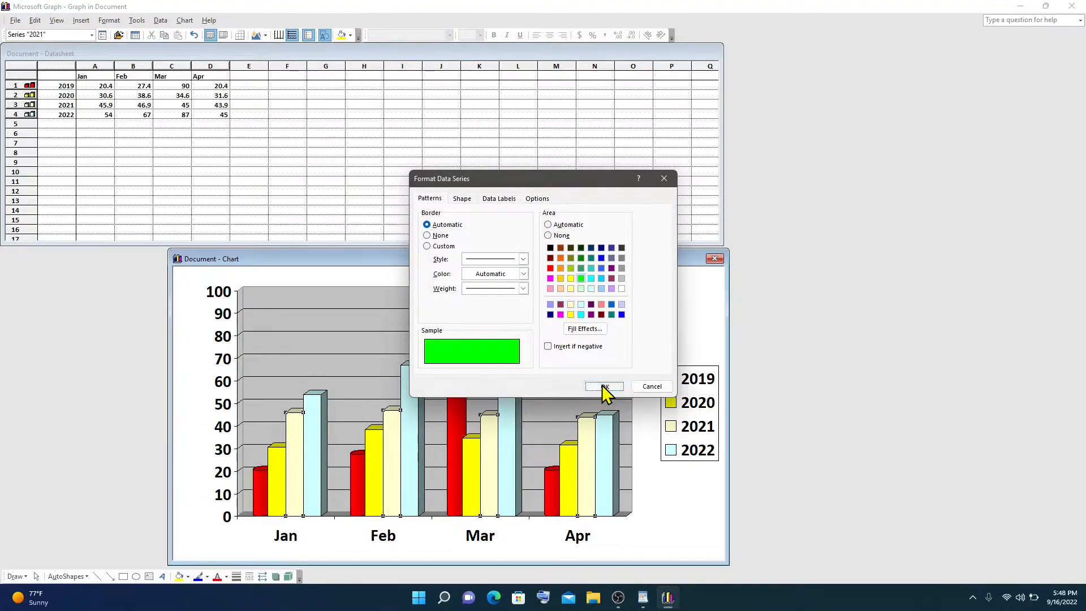
click(604, 387)
Format the 2022 data series with a medium blue fill.
right_click(418, 387)
click(450, 391)
click(602, 268)
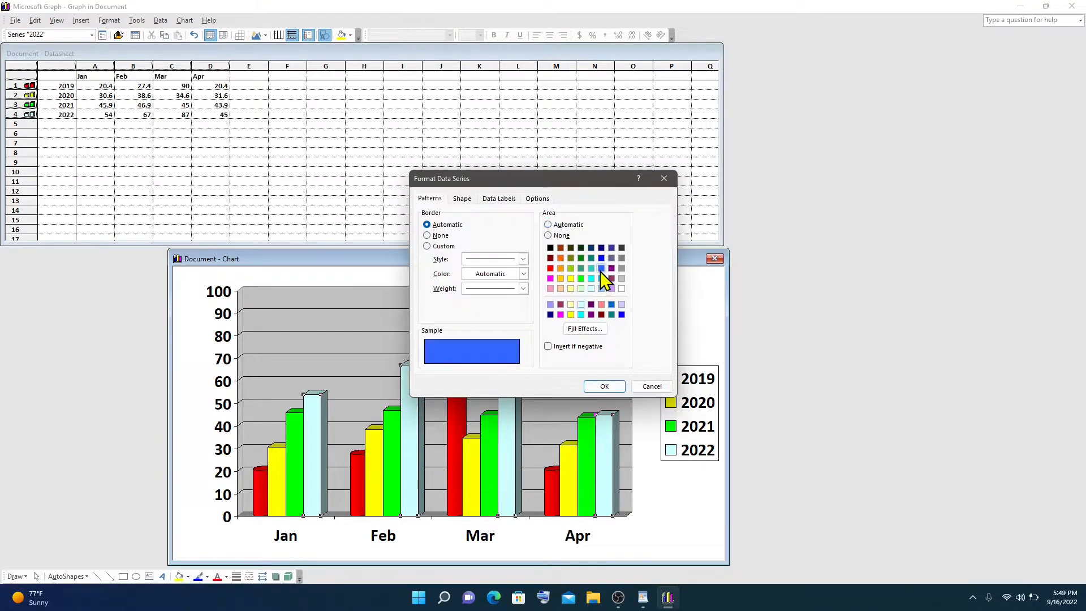
click(599, 387)
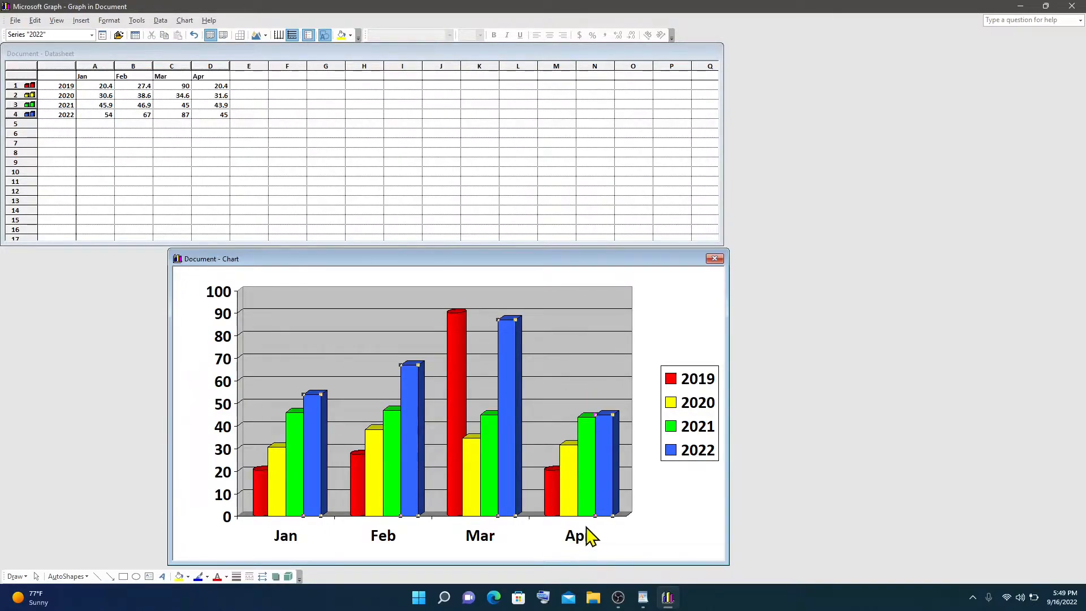
Clear the whole Apr column and the whole 2022 row from the datasheet.
click(210, 71)
click(211, 71)
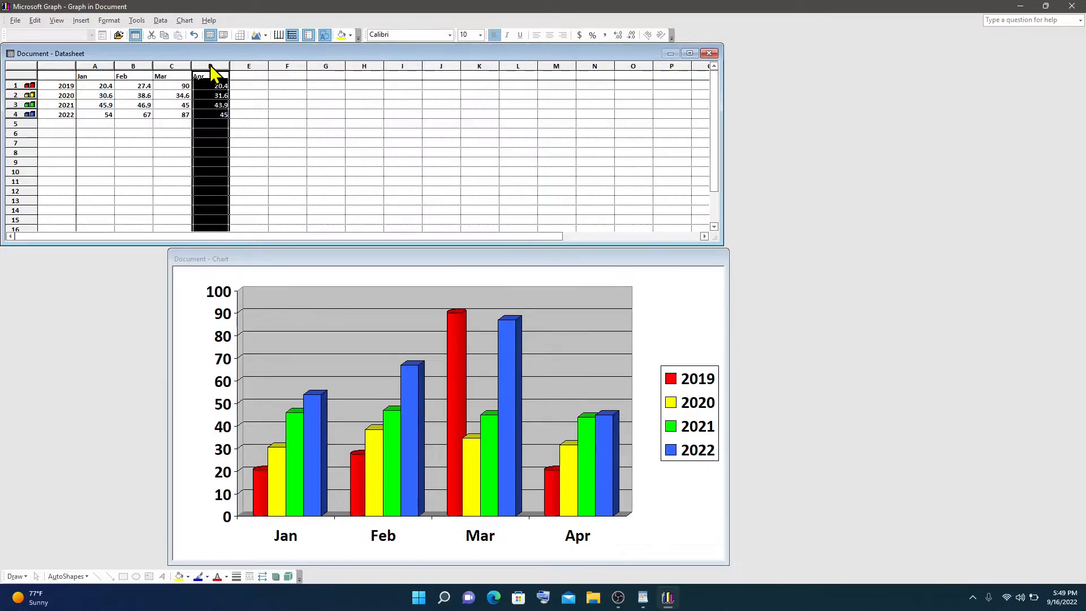
key(Delete)
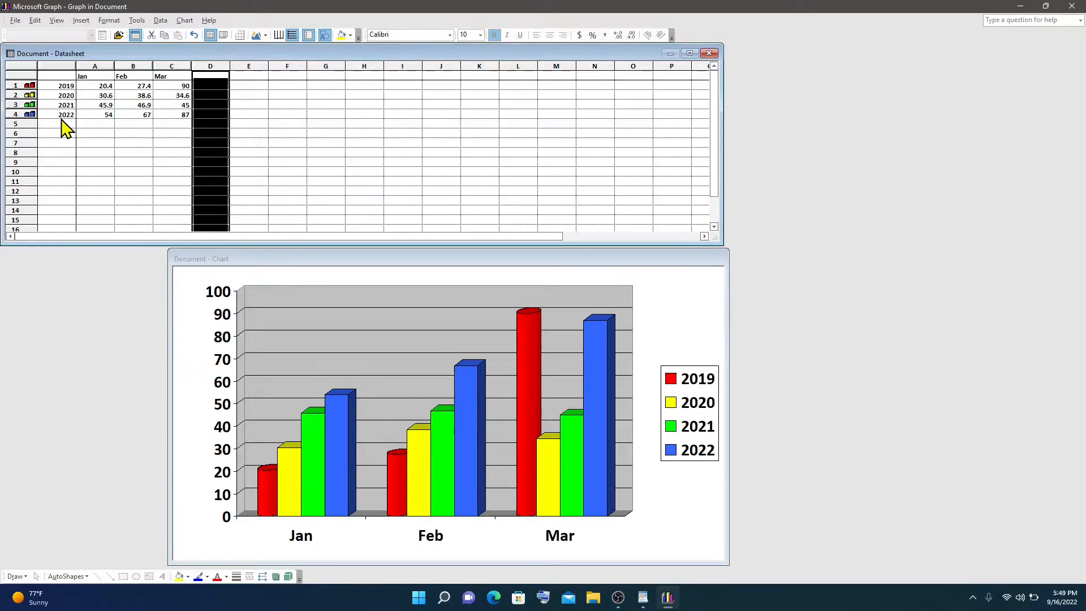
click(16, 114)
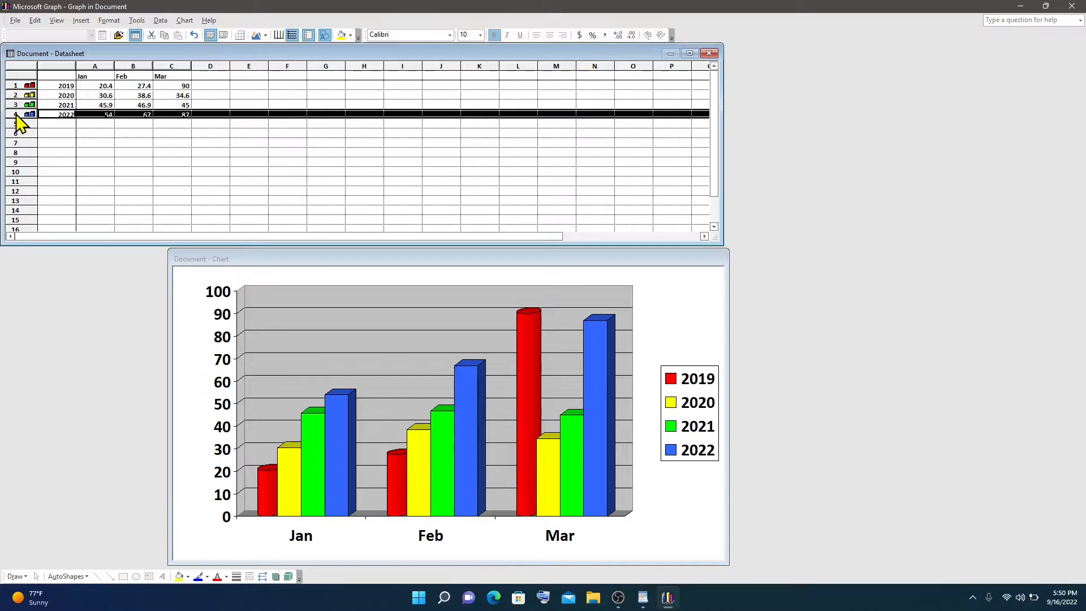
key(Delete)
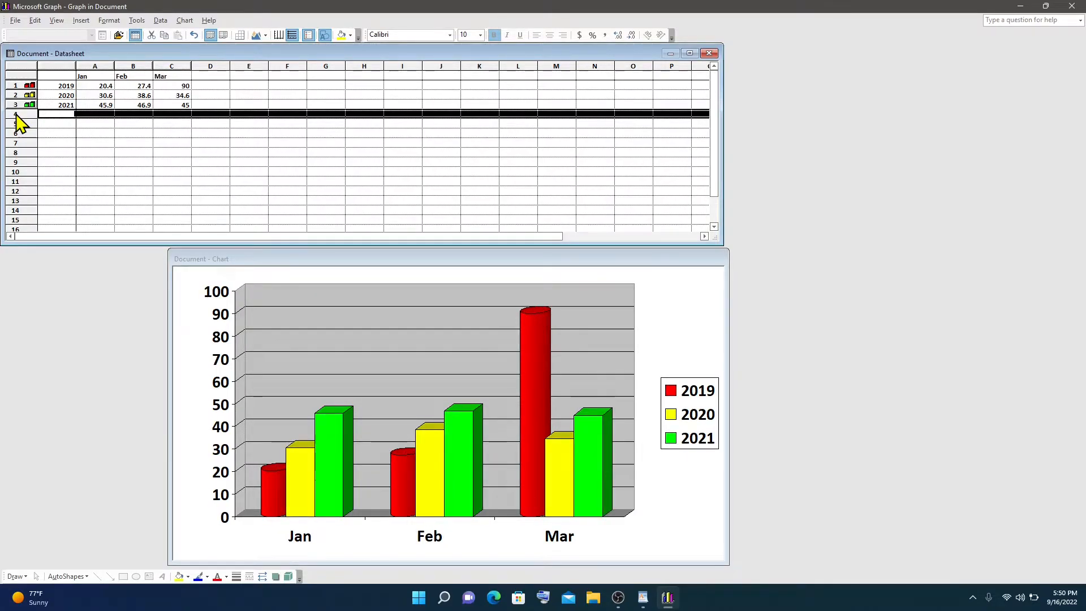
Format the chart legend with its placement set to Bottom.
click(345, 262)
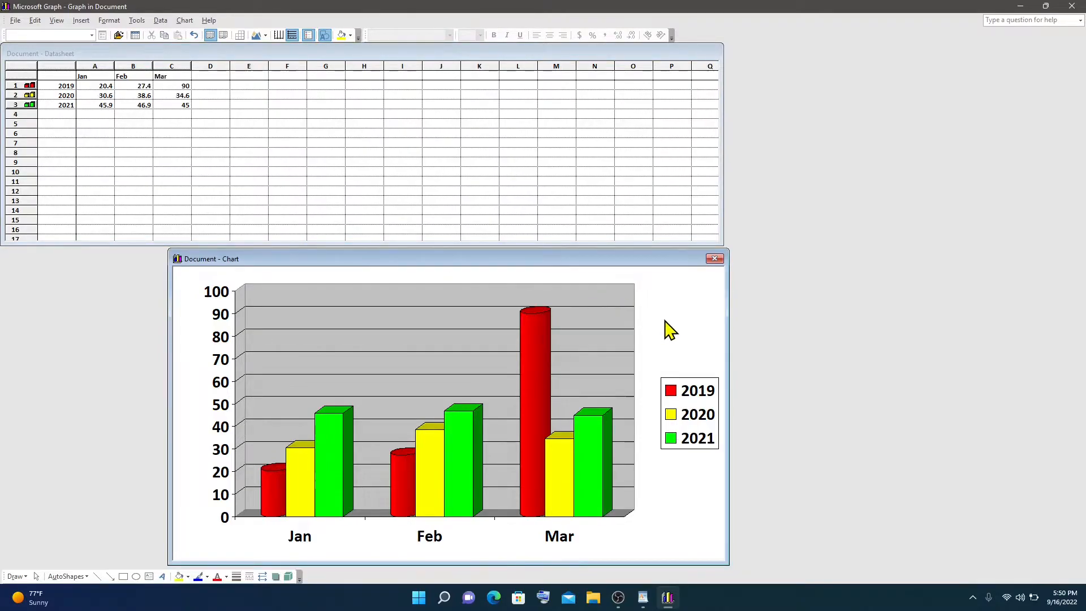
right_click(689, 421)
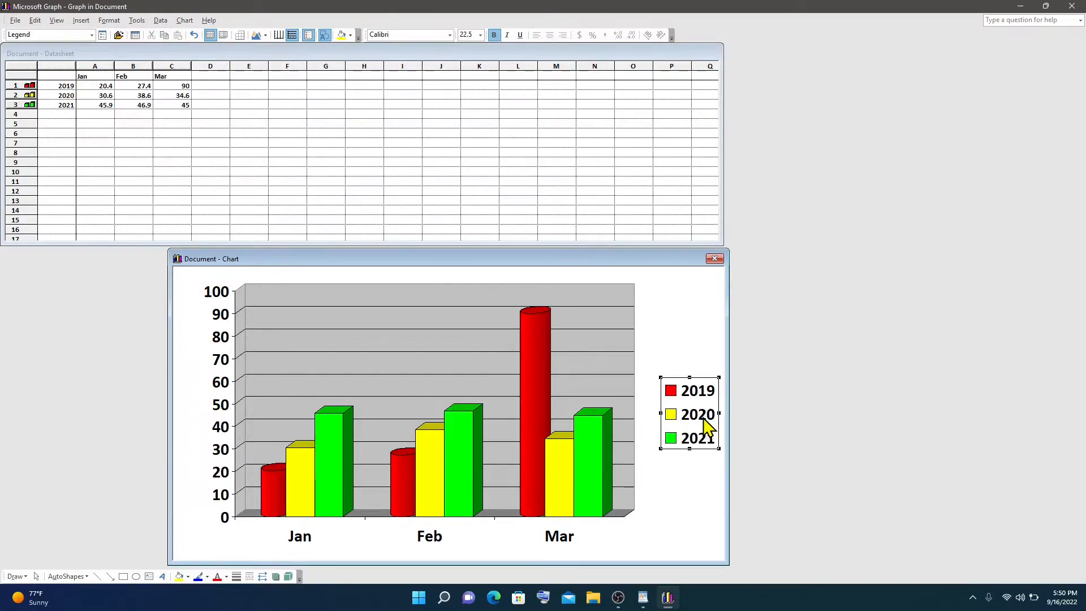
click(707, 419)
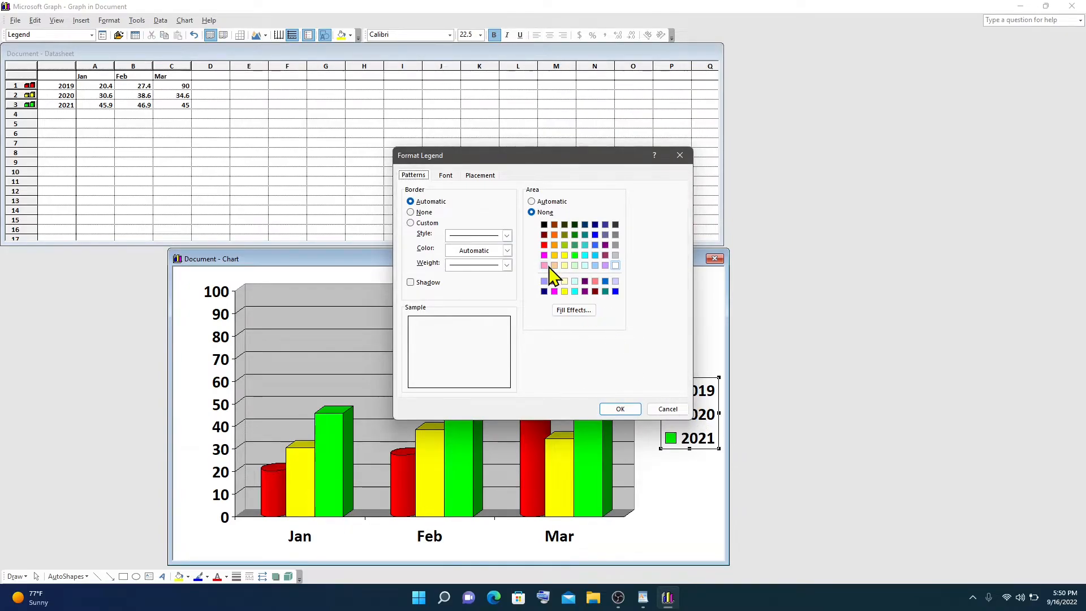
click(475, 179)
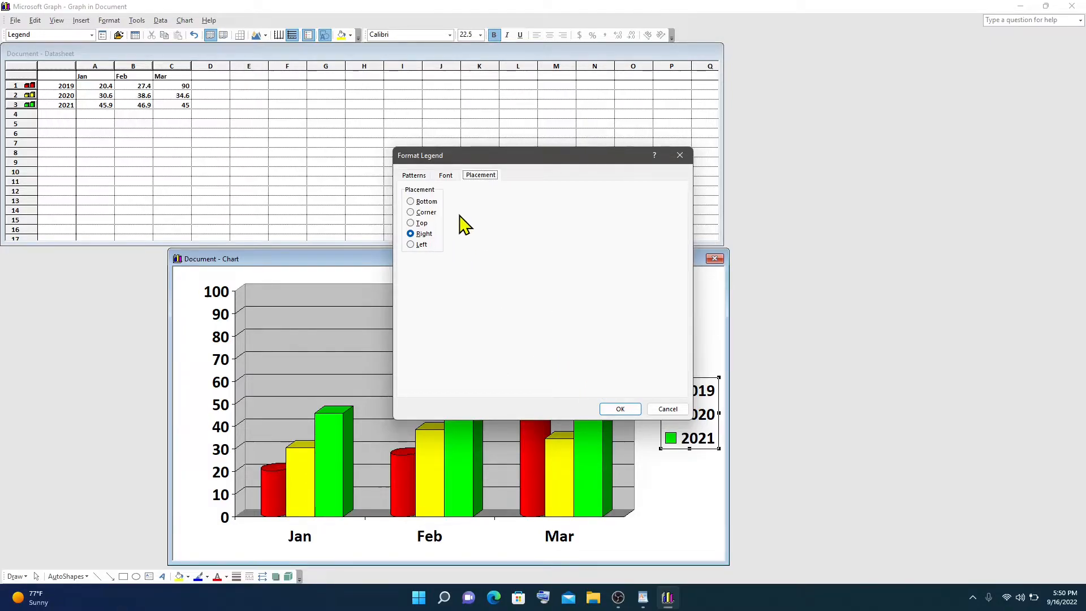
click(426, 203)
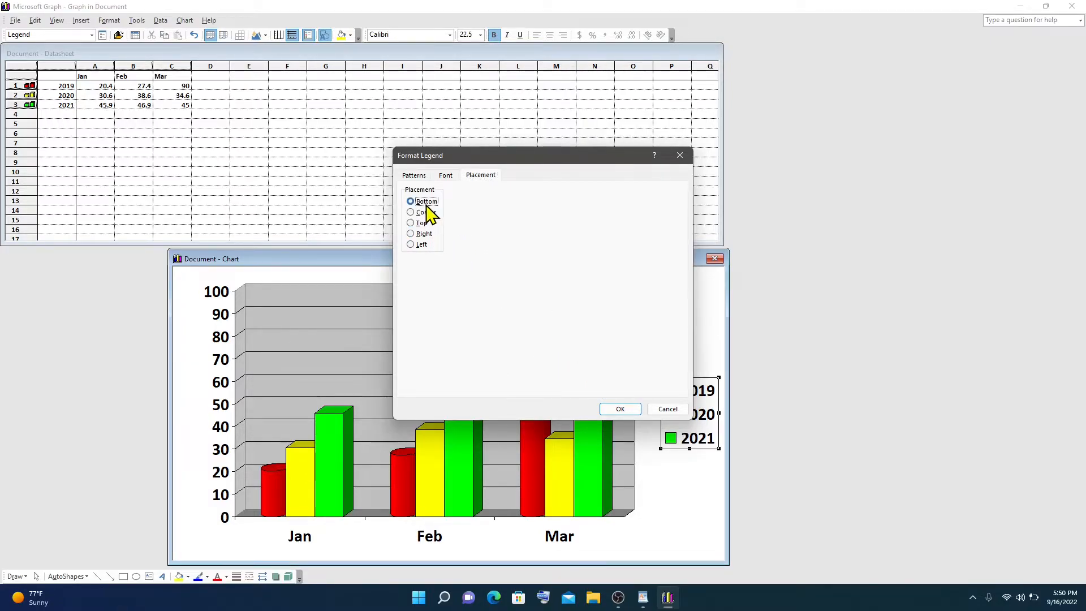
click(620, 410)
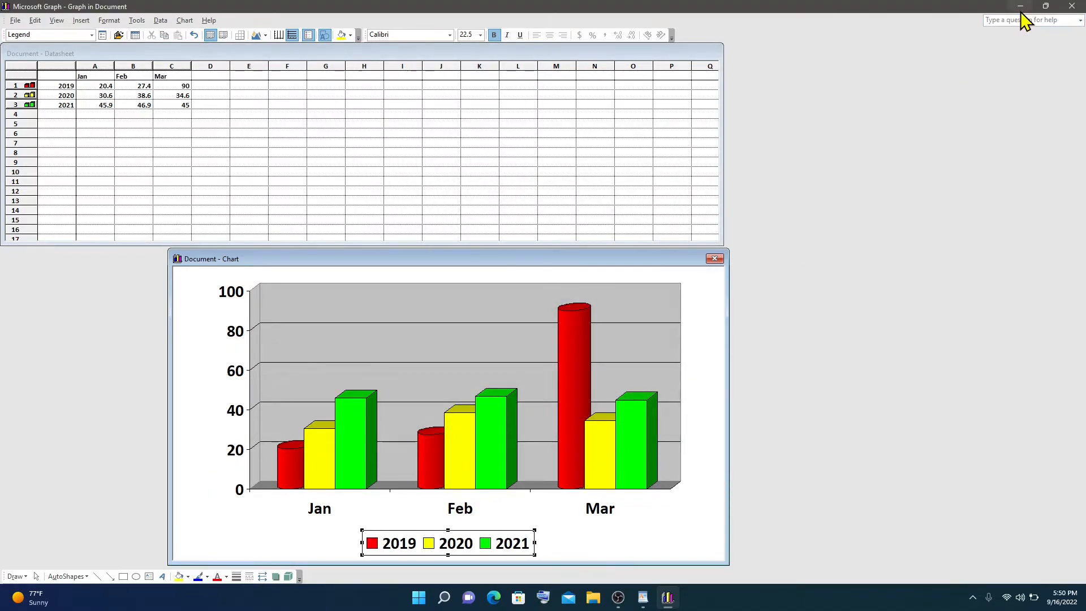
Switch to the WordPad document and shrink the embedded chart proportionally until it fits within the page width, then deselect it.
click(1021, 10)
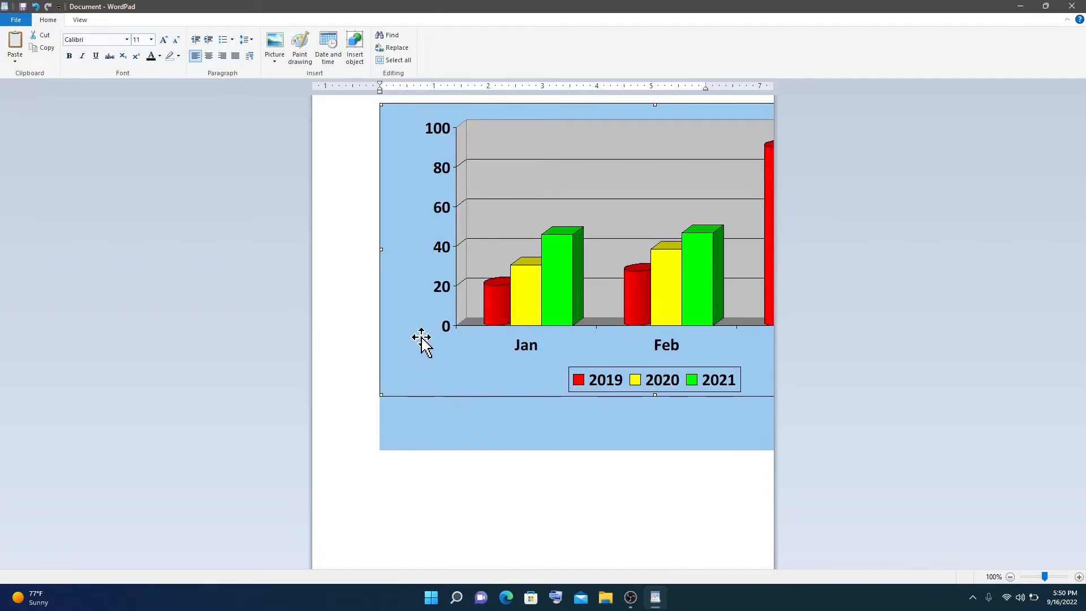
drag(383, 394, 528, 209)
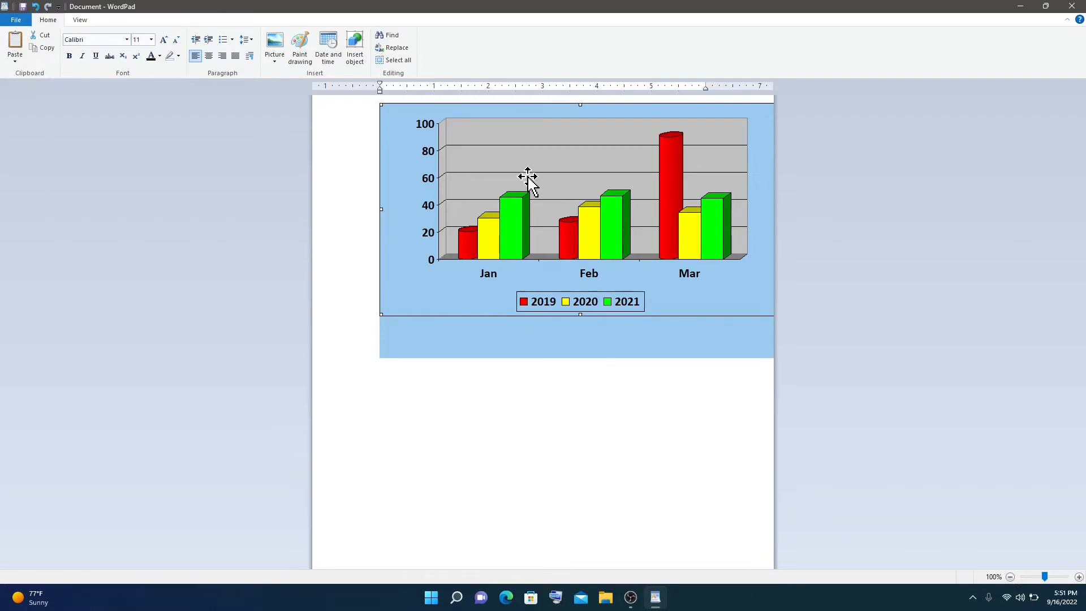
drag(382, 315, 392, 305)
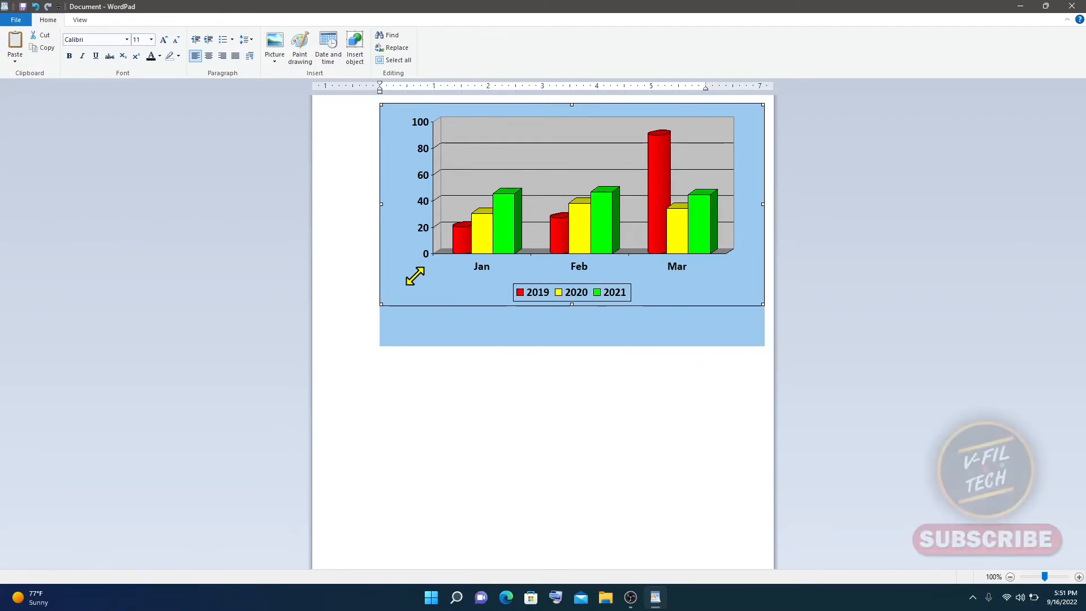
click(501, 446)
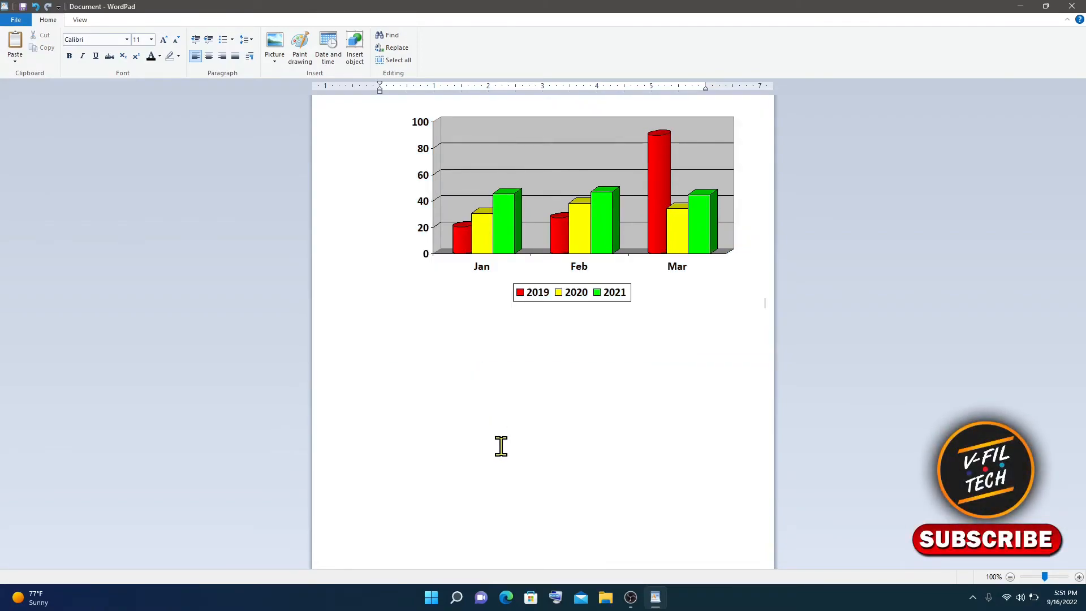
Reopen the embedded chart in Microsoft Graph and close it again to return to the WordPad document.
double_click(568, 174)
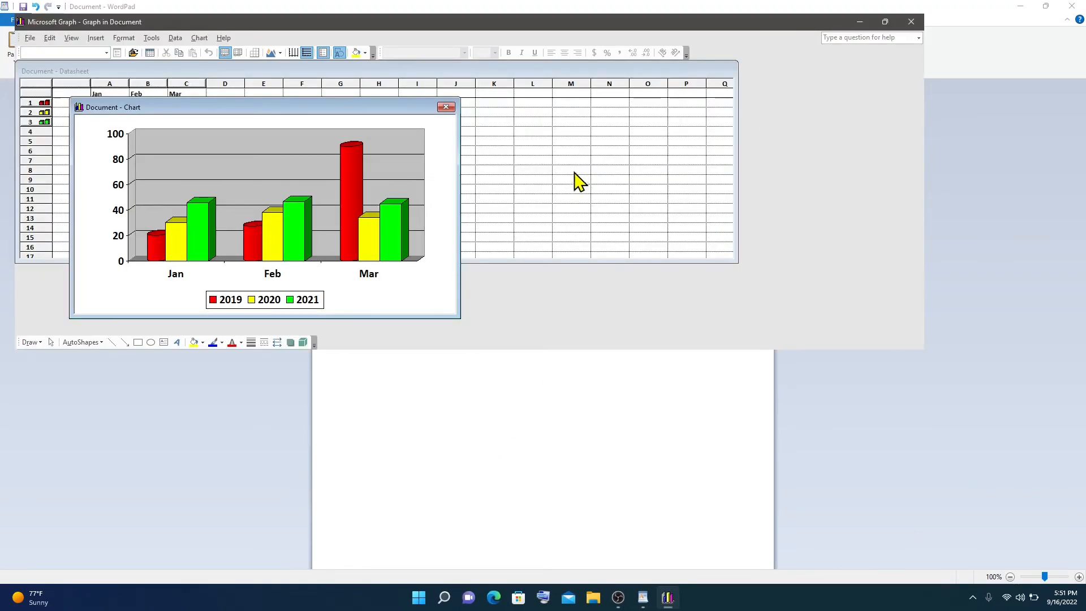
click(910, 19)
click(589, 387)
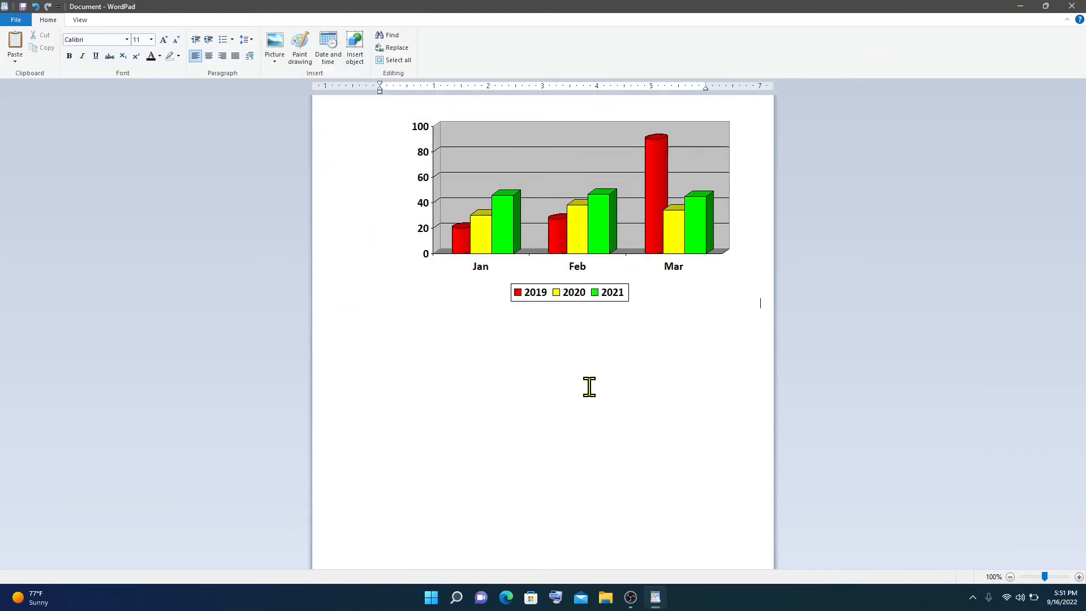